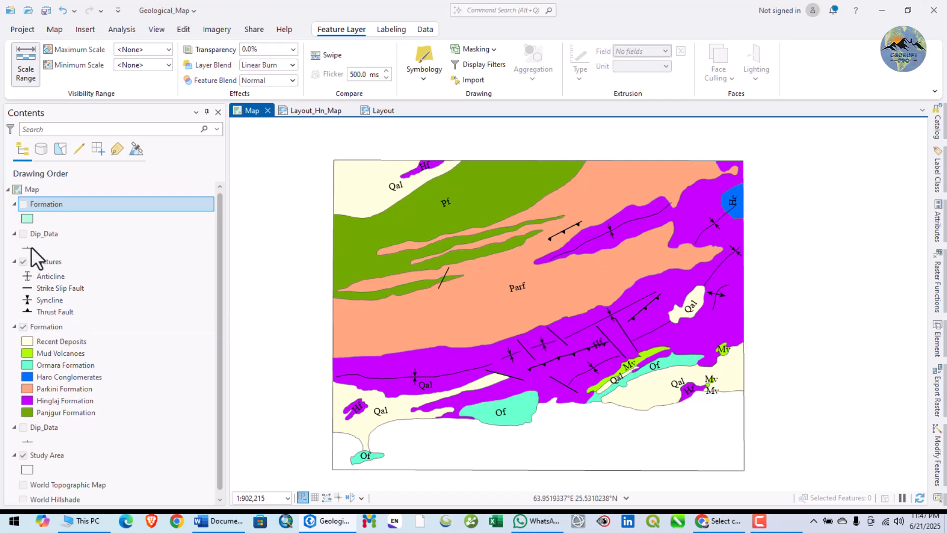
Compare the fully symbolized Formation layer with the single-colour Formation layer by switching their visibility on and off.
click(23, 327)
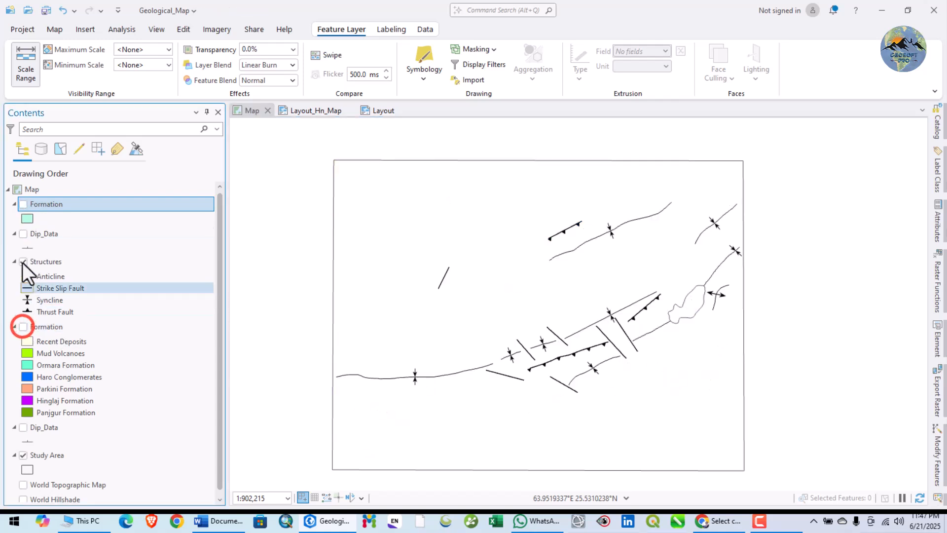
click(22, 204)
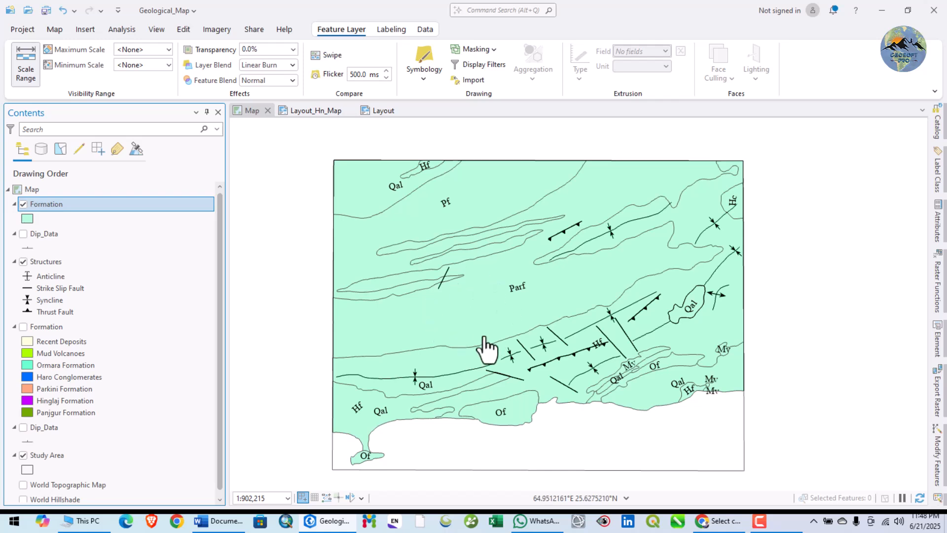
click(23, 203)
click(24, 326)
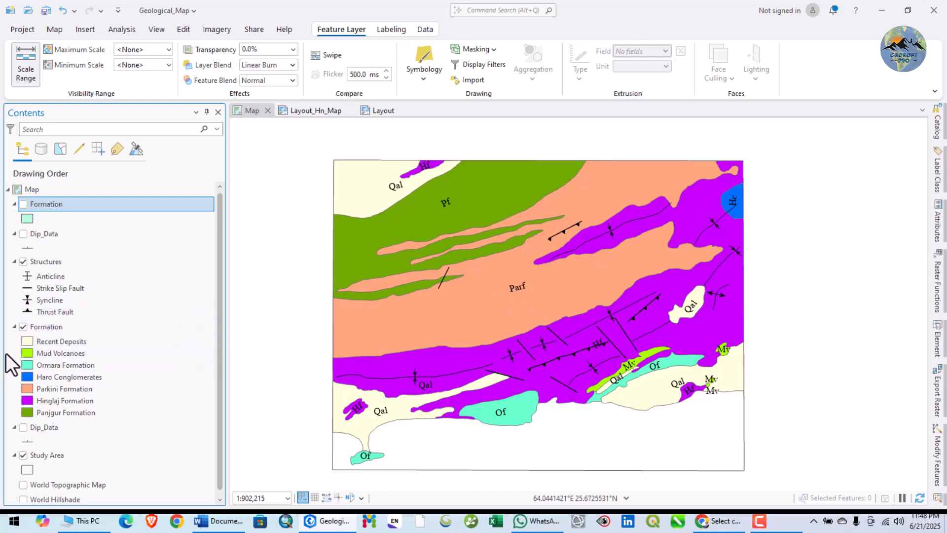
Hide the symbolized Formation layer and show the single-colour Formation layer above Dip_Data.
click(22, 327)
right_click(45, 204)
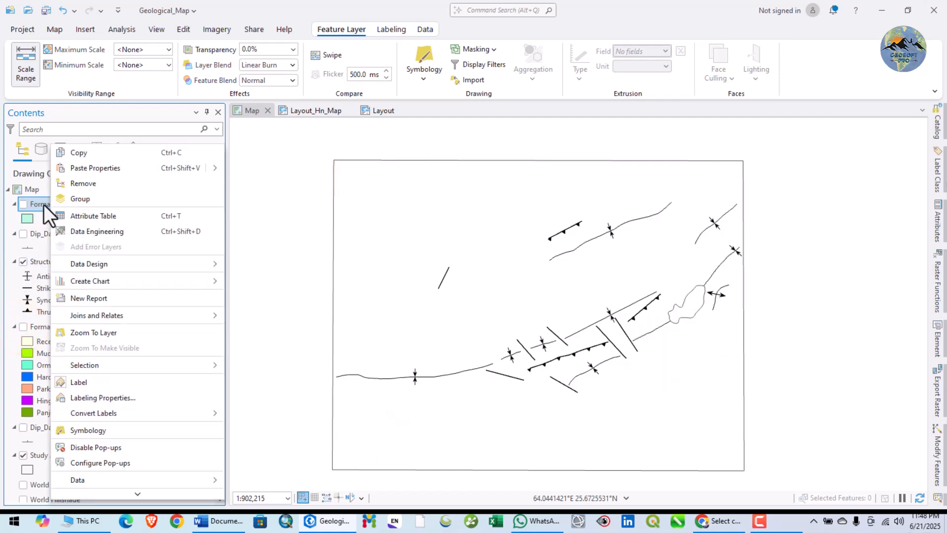
click(22, 203)
Review the Name and Abb records in the single-colour Formation layer's attribute table, then close the table.
right_click(34, 204)
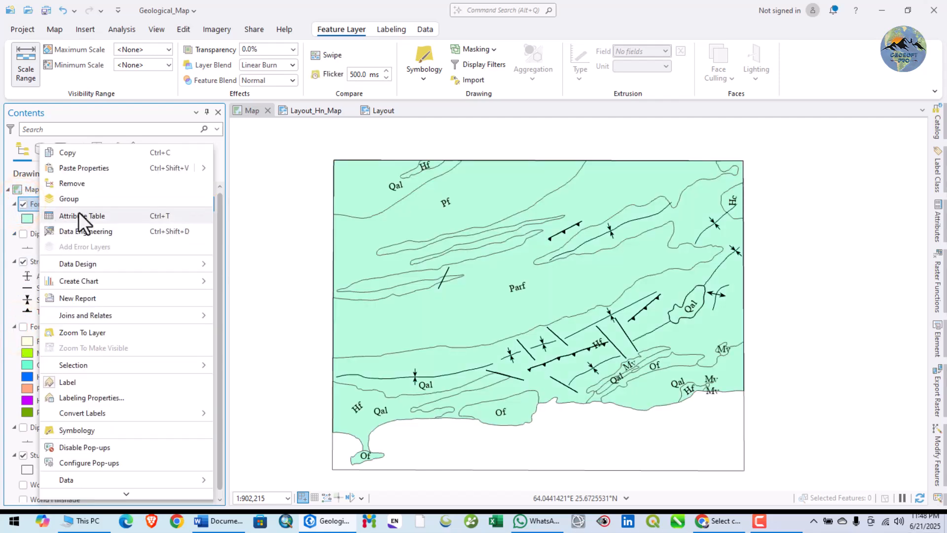
click(79, 217)
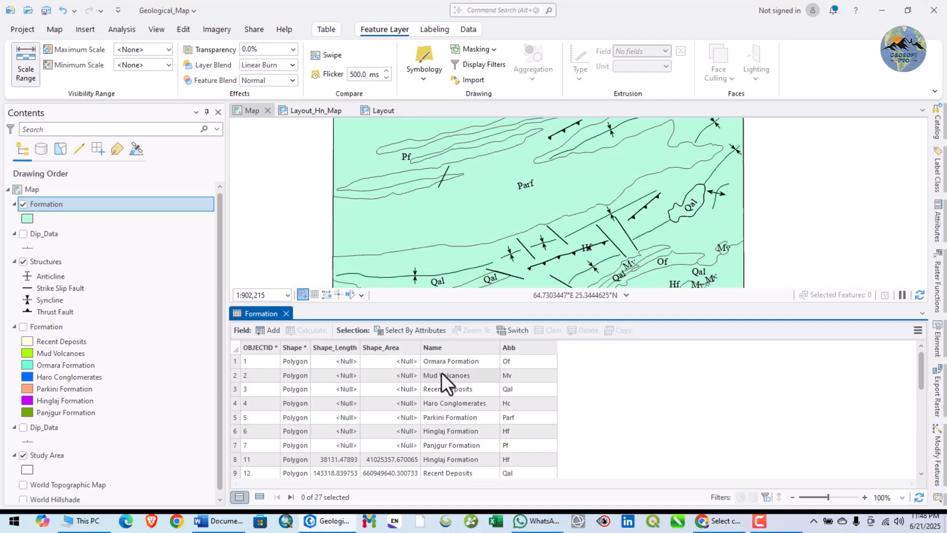
scroll(453, 361, down, 6)
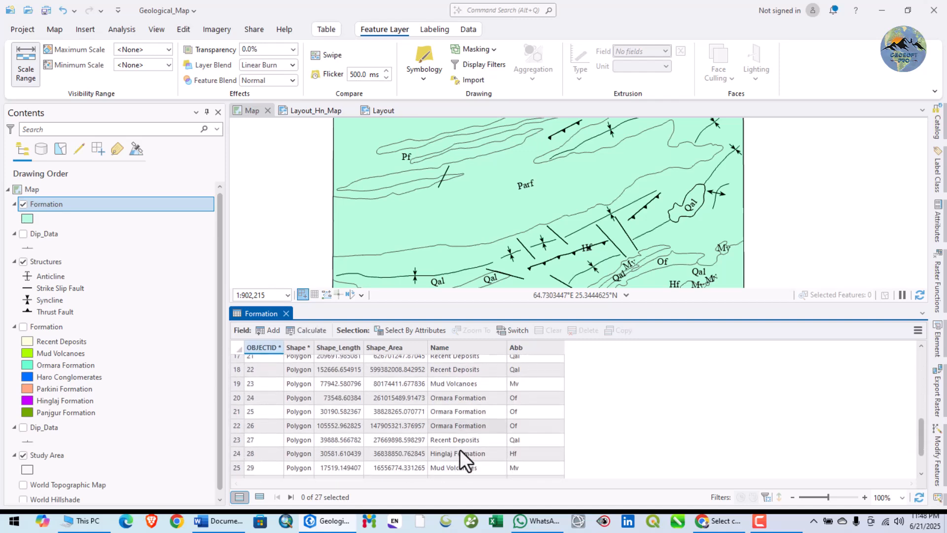
scroll(458, 451, up, 6)
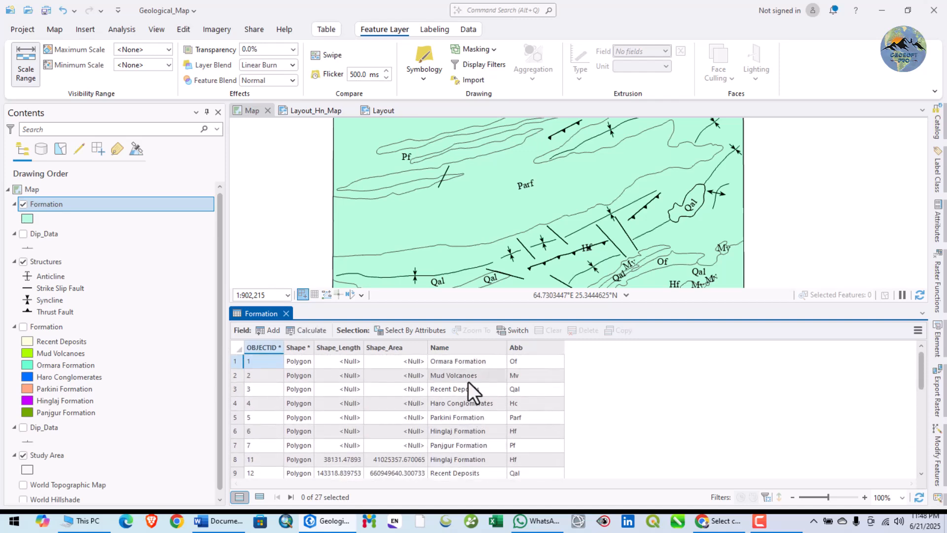
click(286, 314)
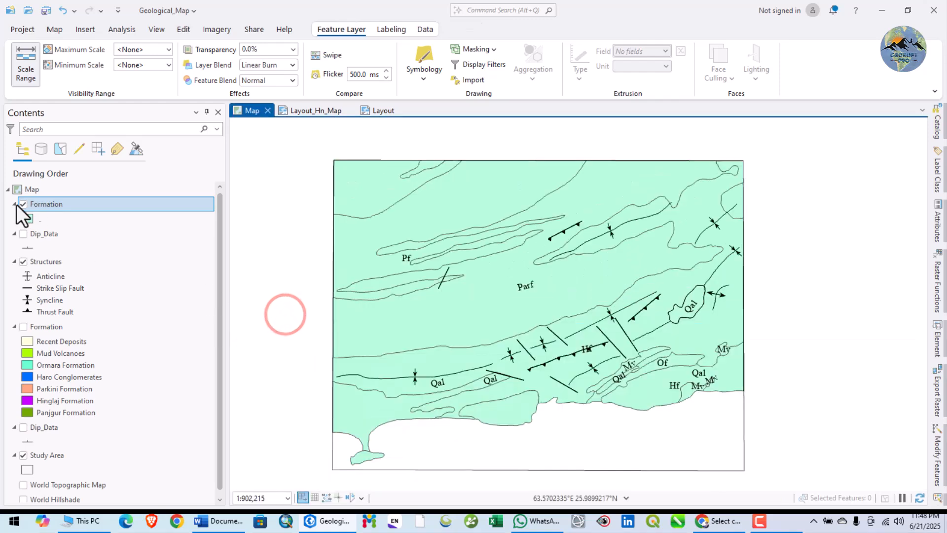
Symbolize the single-colour Formation layer by Unique Values using the Name field.
right_click(47, 207)
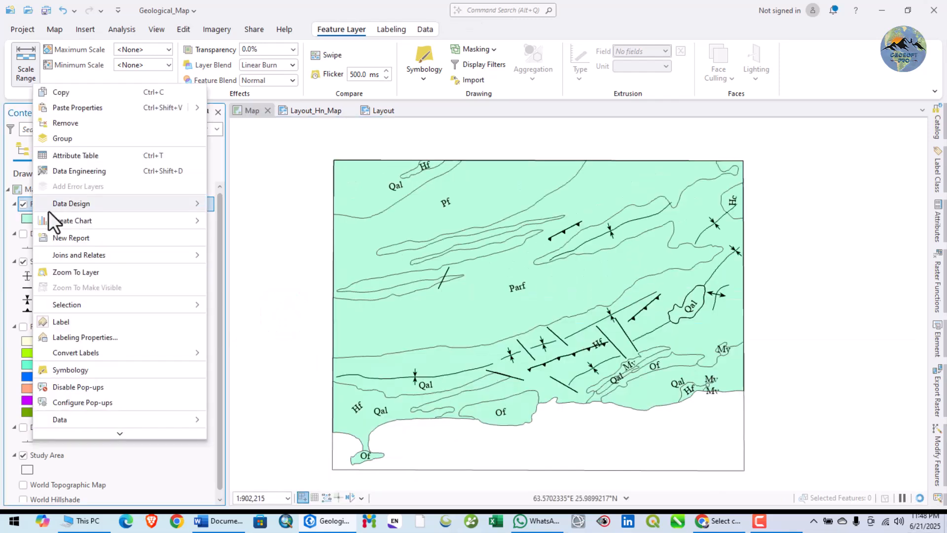
click(76, 369)
click(749, 170)
click(767, 238)
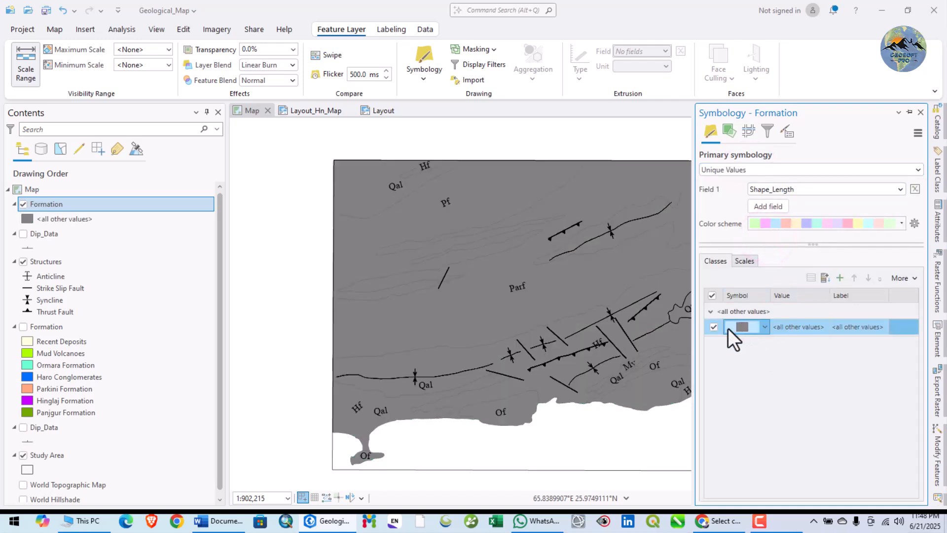
click(810, 189)
click(797, 229)
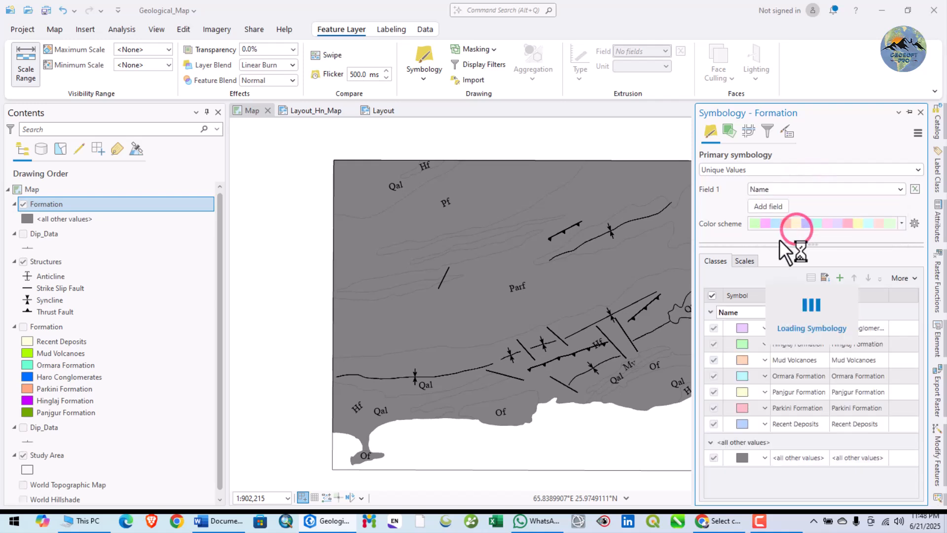
Remove the <all other values> class from the Formation layer's unique value symbology and close the symbology settings.
click(716, 459)
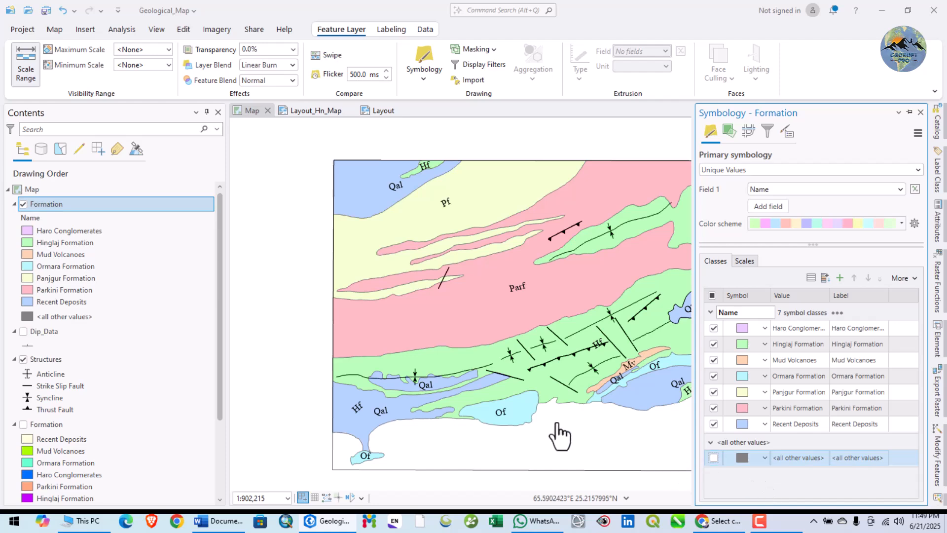
scroll(365, 328, down, 2)
scroll(462, 317, up, 2)
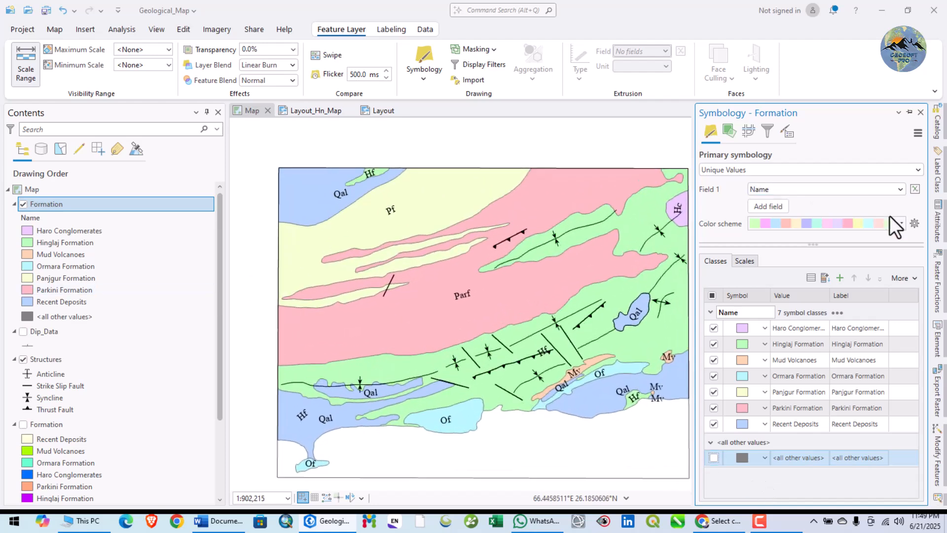
click(892, 274)
click(868, 293)
click(446, 325)
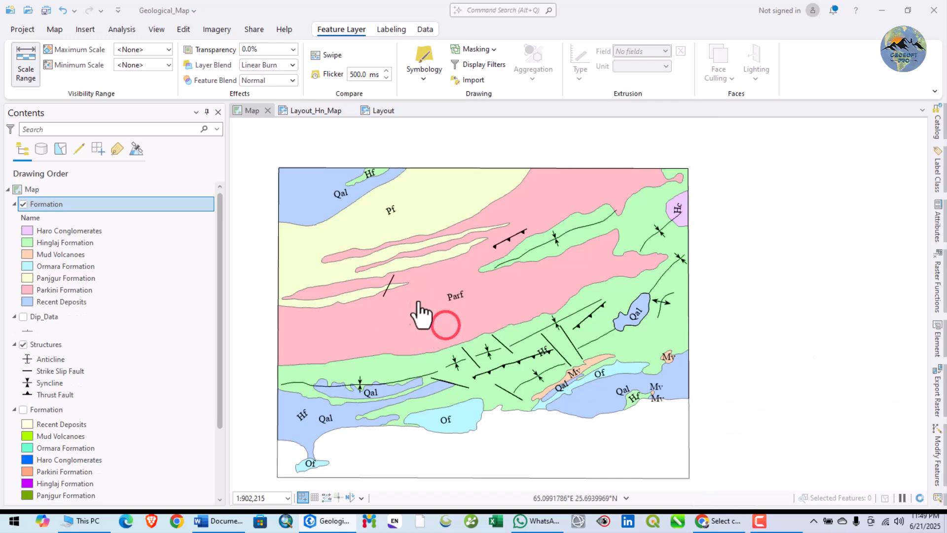
drag(424, 316, 559, 296)
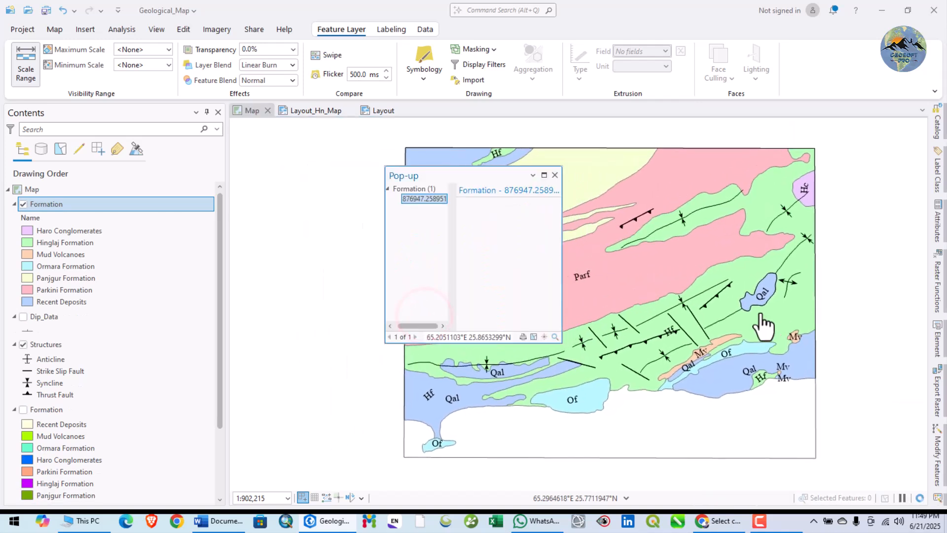
click(555, 175)
drag(620, 288, 521, 296)
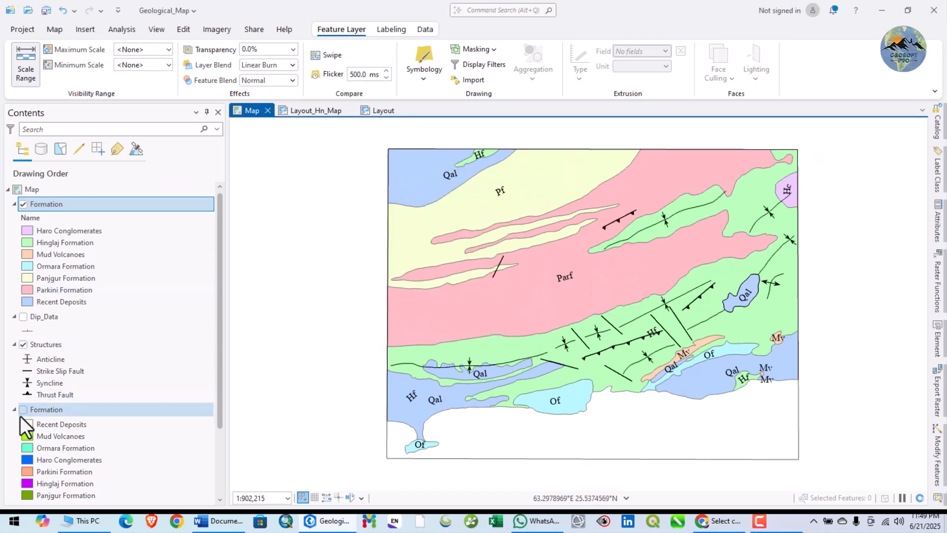
Hide the newly classified Formation layer and examine the class colours of the original Formation layer below Structures.
click(23, 204)
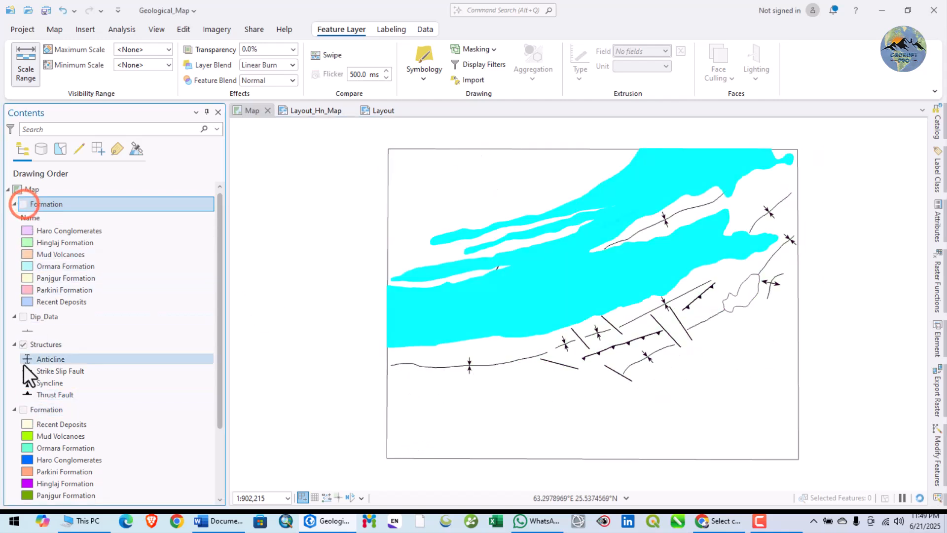
click(23, 410)
click(23, 409)
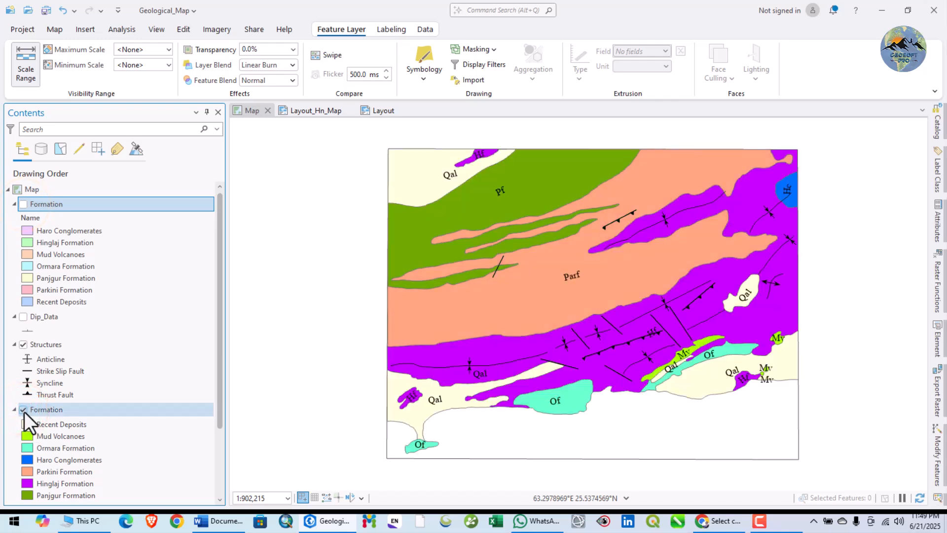
click(23, 410)
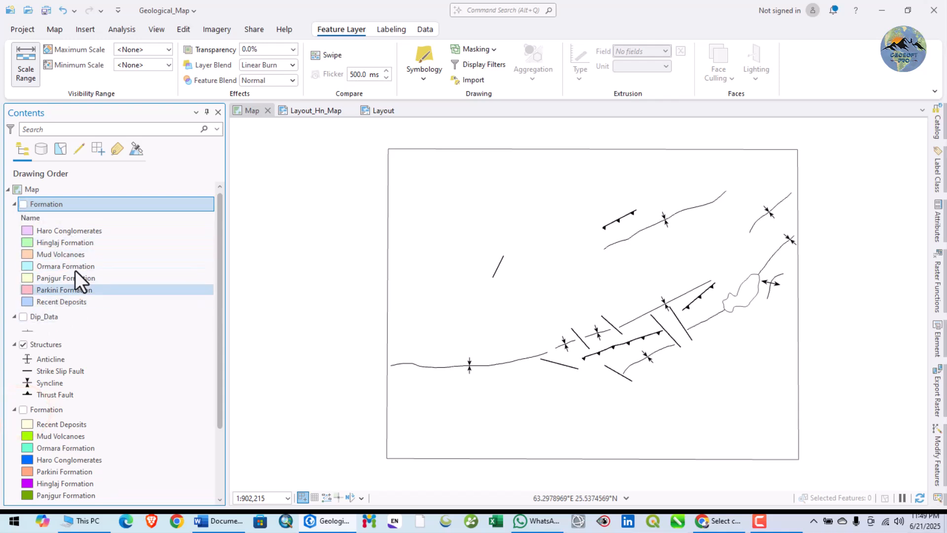
scroll(30, 446, down, 2)
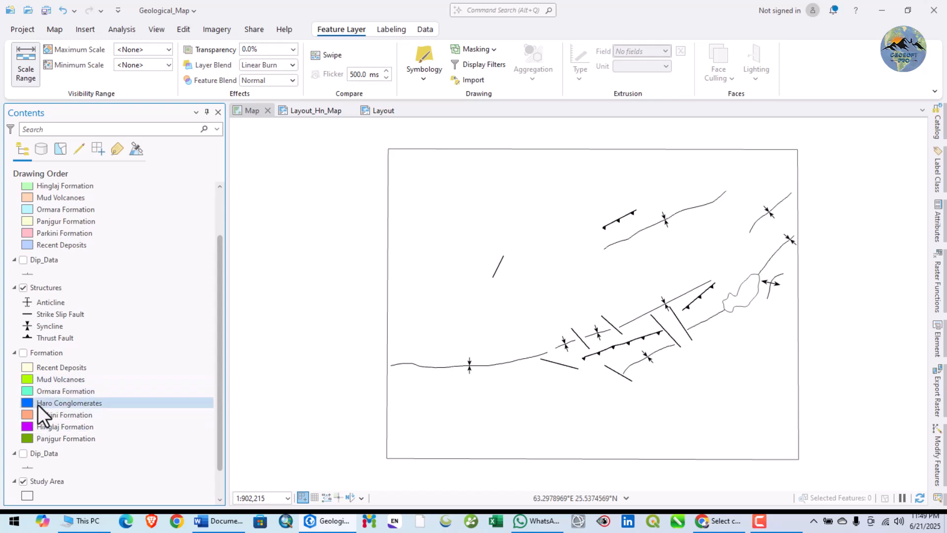
scroll(27, 217, up, 1)
scroll(34, 242, up, 1)
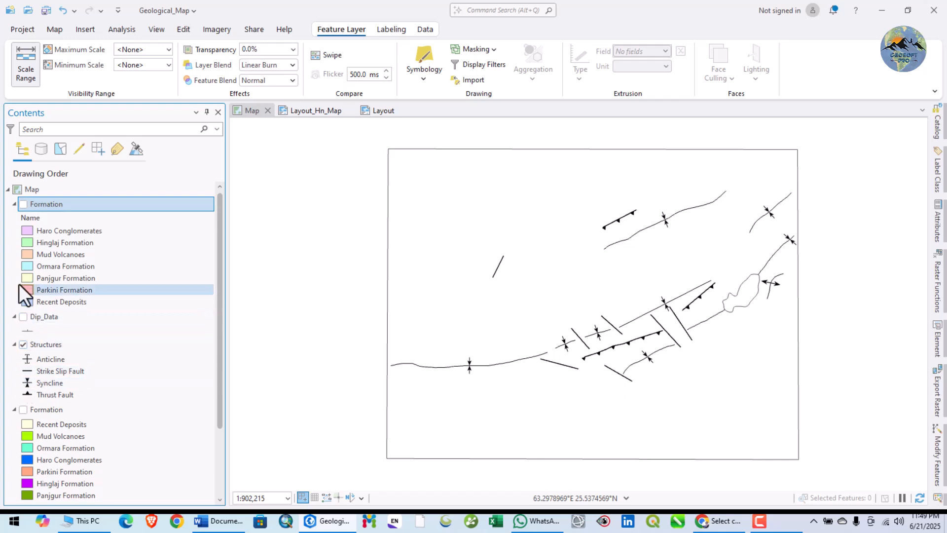
click(26, 232)
right_click(25, 232)
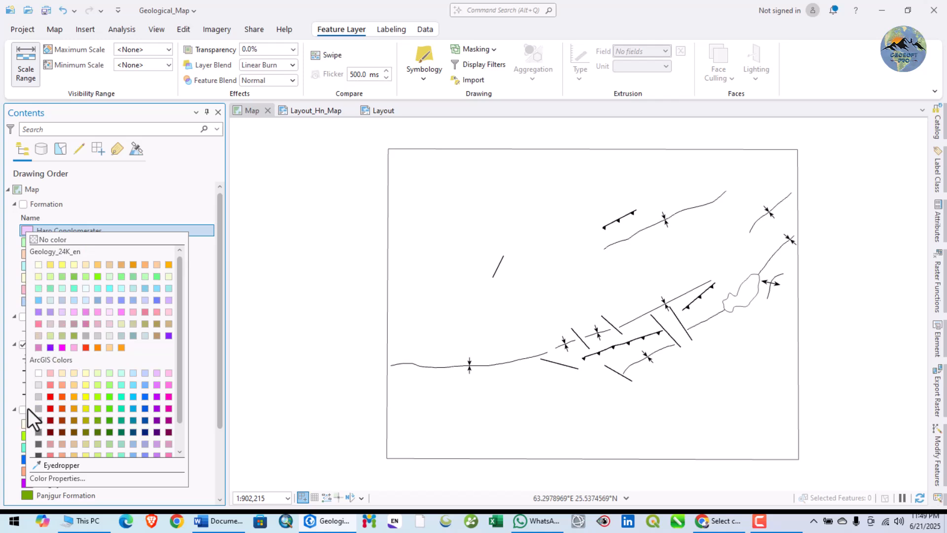
scroll(45, 391, down, 1)
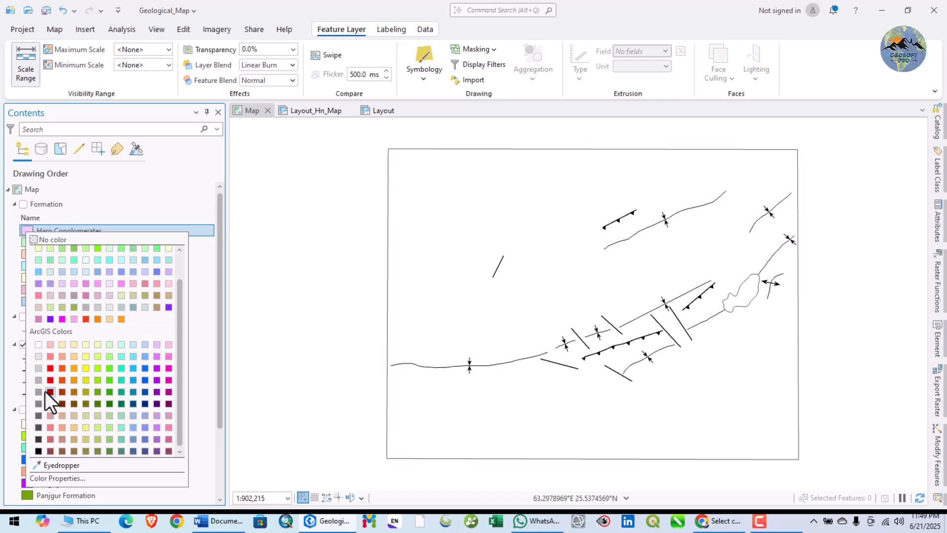
click(8, 366)
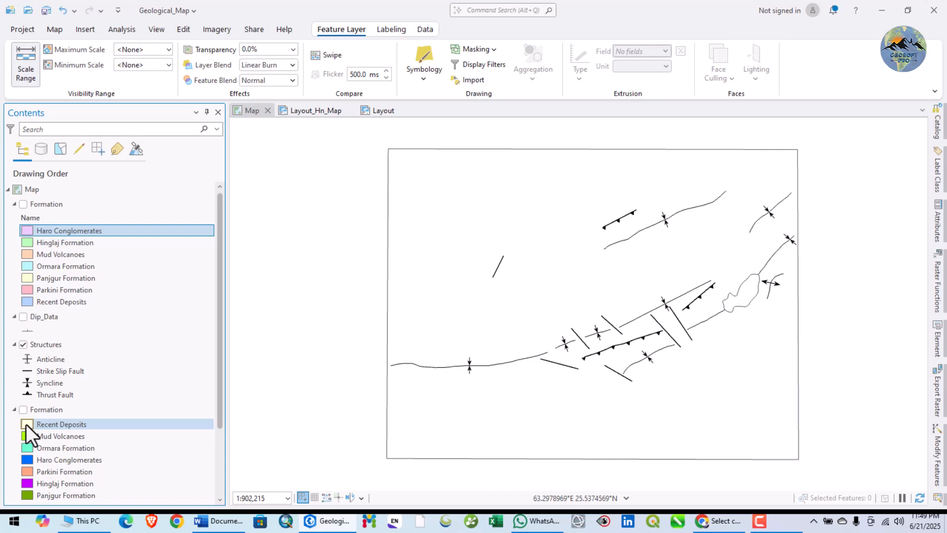
Check the RGB colour values of the Recent Deposits class in the original Formation layer, then close the Color Editor.
click(37, 483)
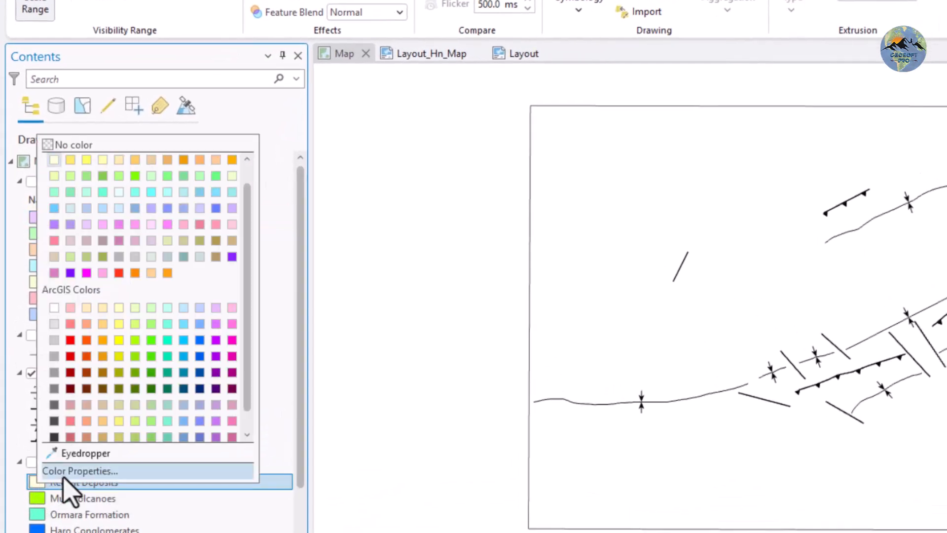
click(63, 472)
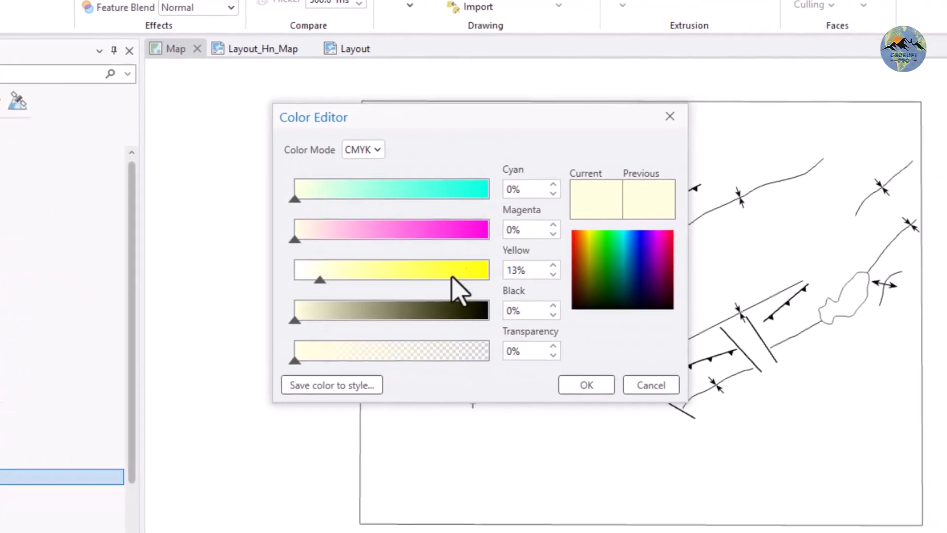
click(377, 149)
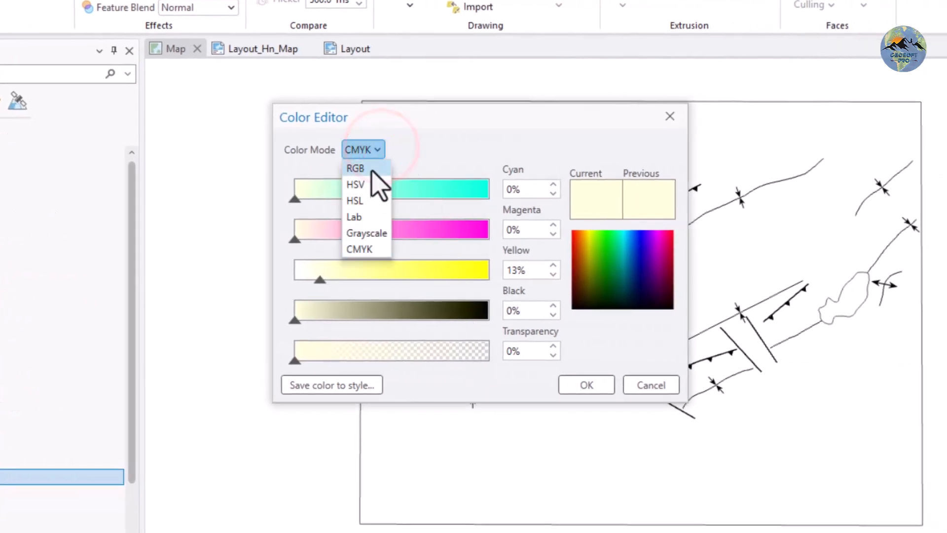
click(371, 169)
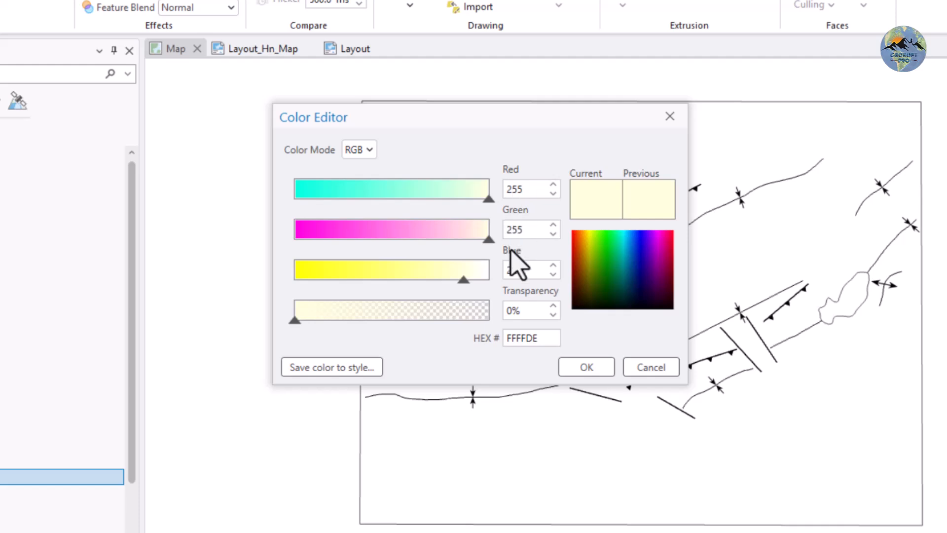
double_click(520, 189)
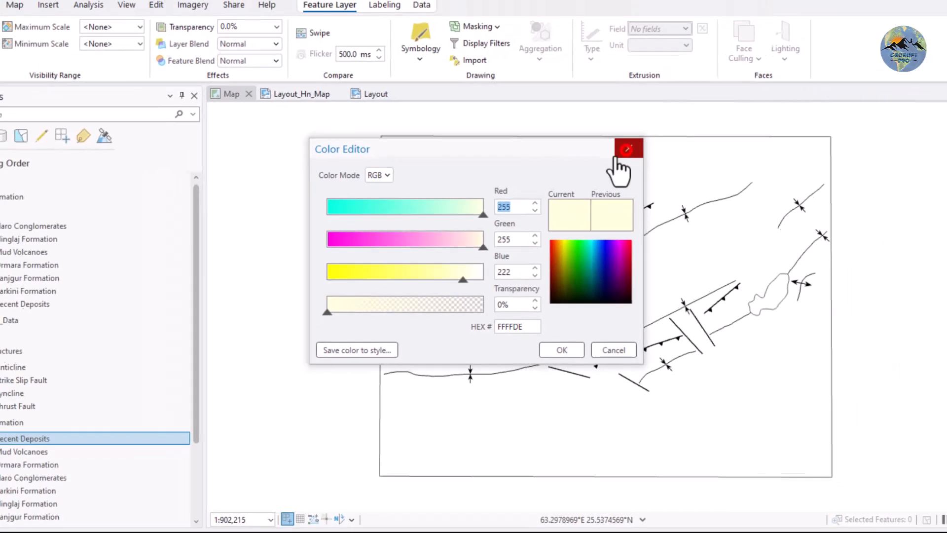
click(669, 116)
Set the Recent Deposits colour in the newly classified Formation layer to RGB 255, 255, 22.
right_click(26, 231)
click(8, 233)
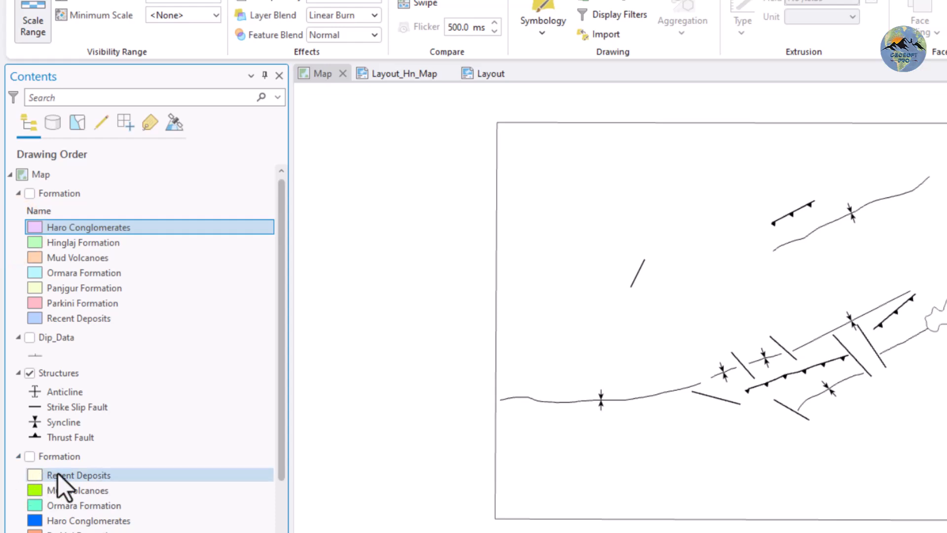
right_click(34, 321)
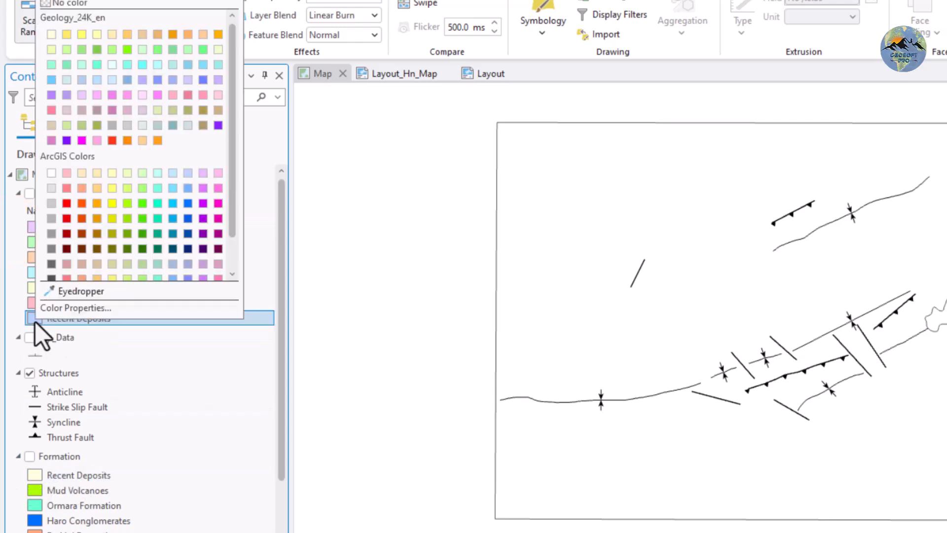
click(70, 308)
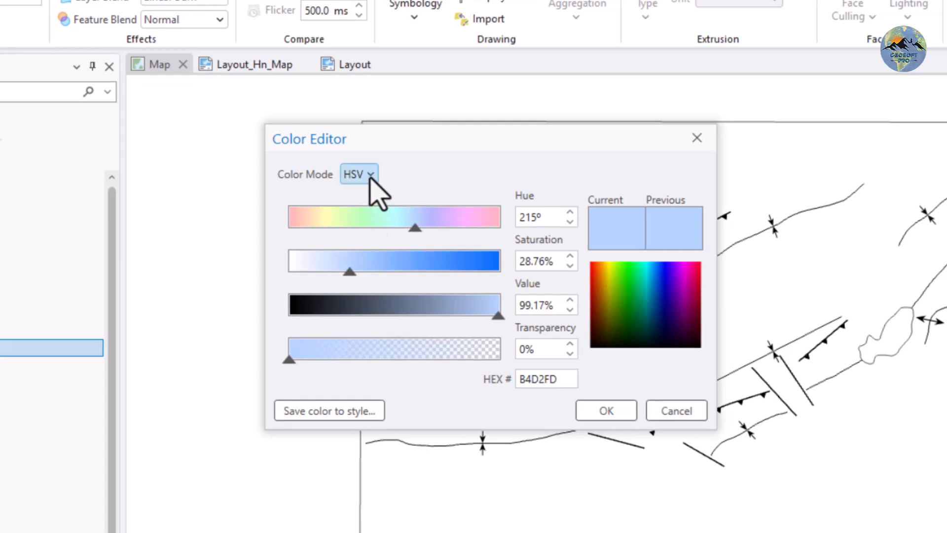
click(370, 176)
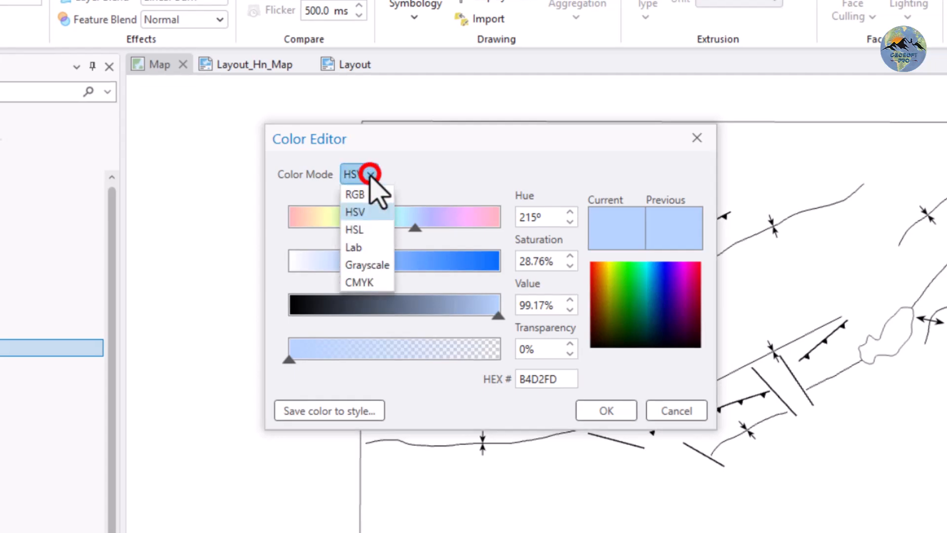
click(361, 195)
double_click(538, 217)
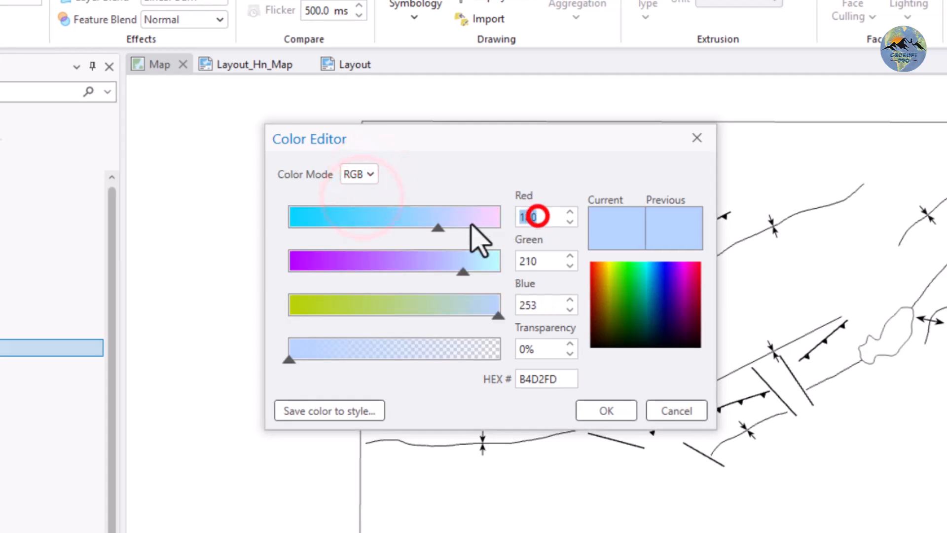
text(255)
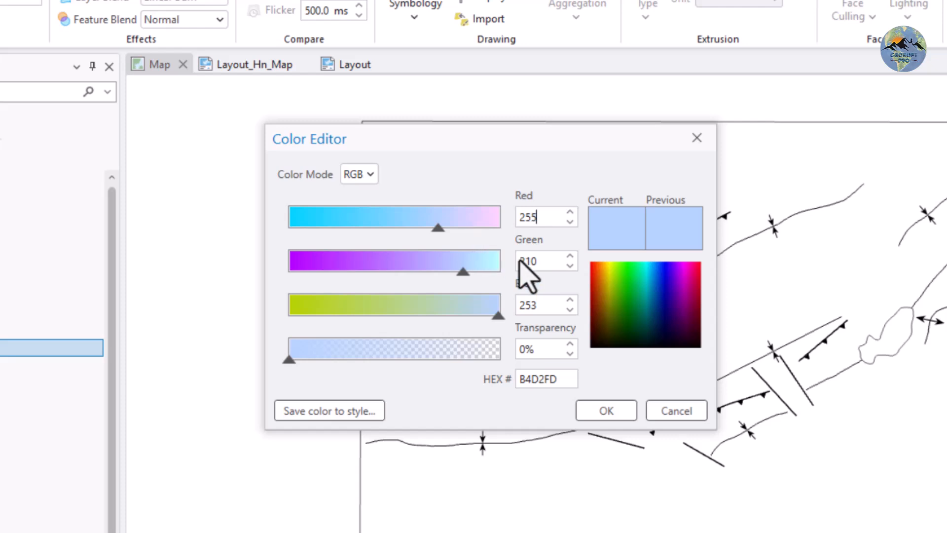
double_click(534, 261)
text(255)
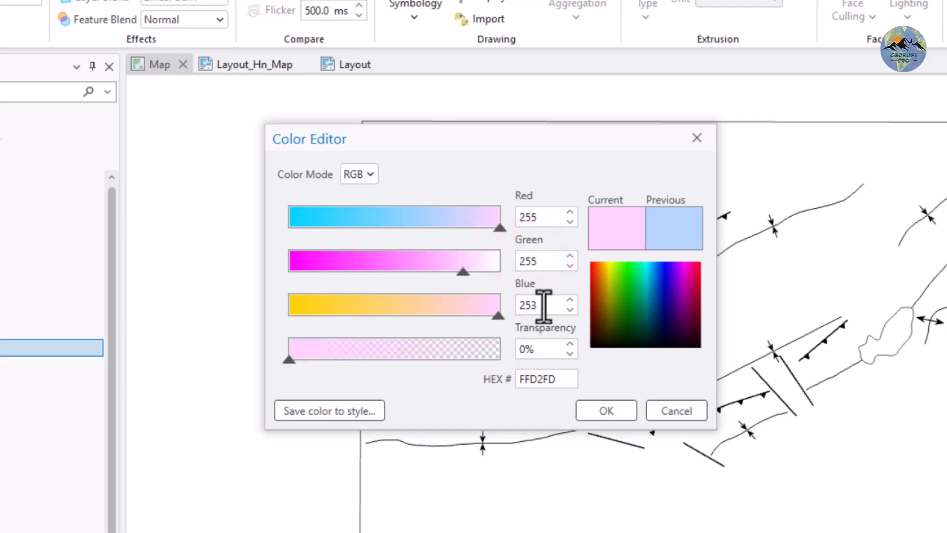
double_click(543, 305)
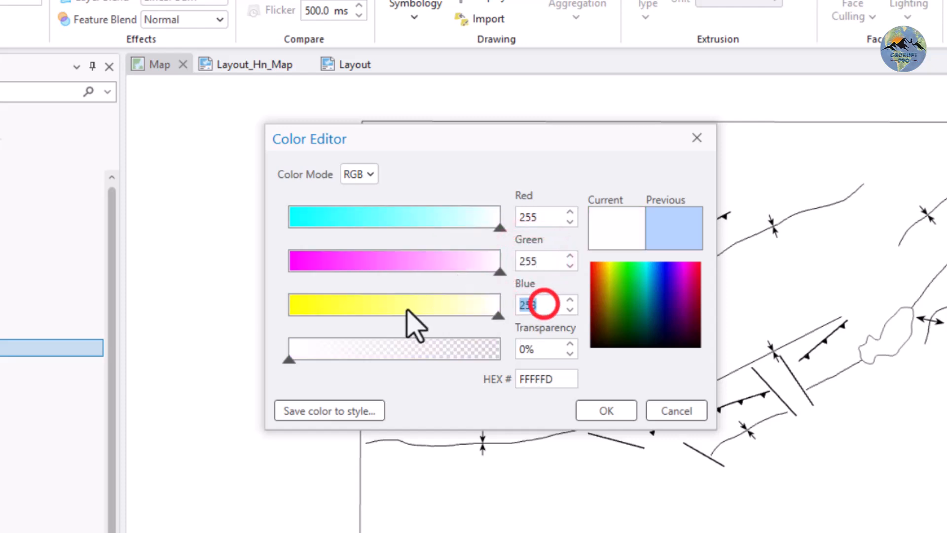
text(22)
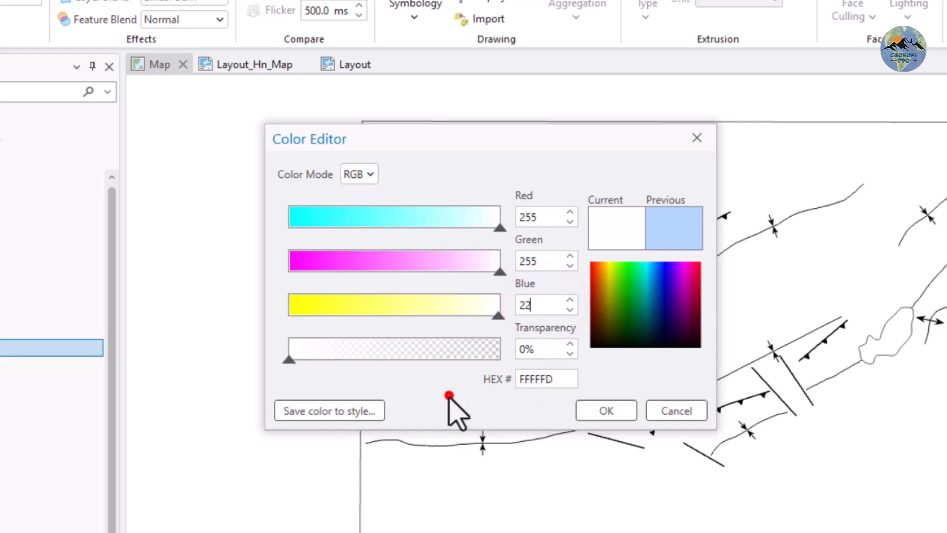
click(609, 413)
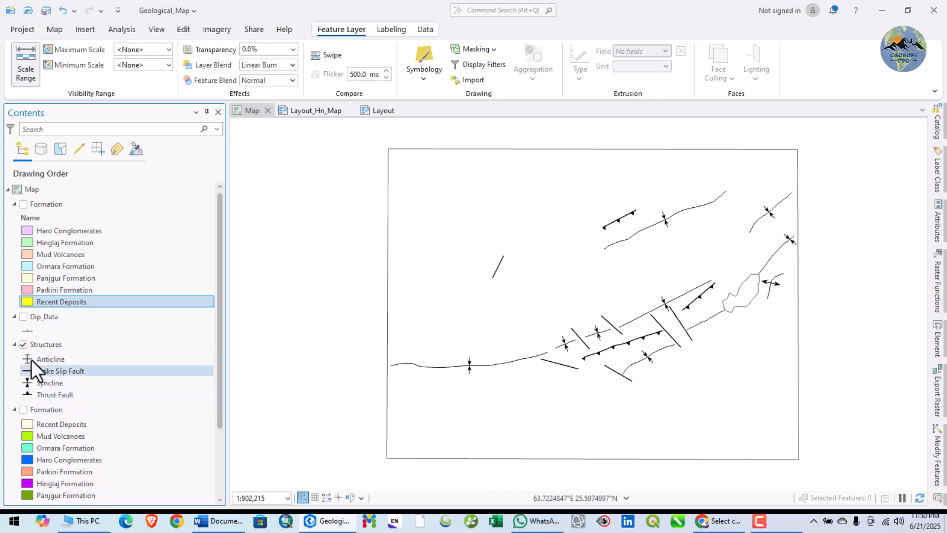
Recheck the Recent Deposits colour of the original Formation layer in RGB mode and close the Color Editor without changes.
right_click(25, 426)
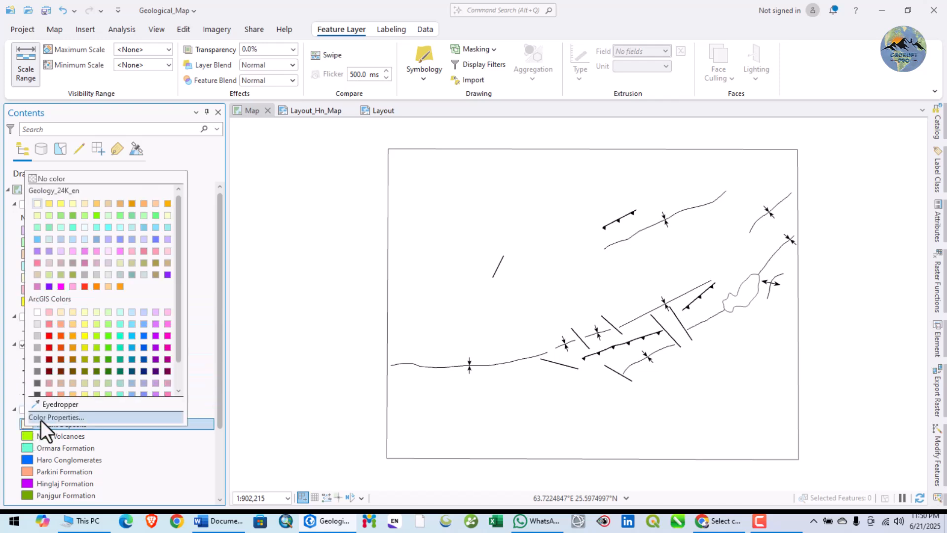
click(40, 419)
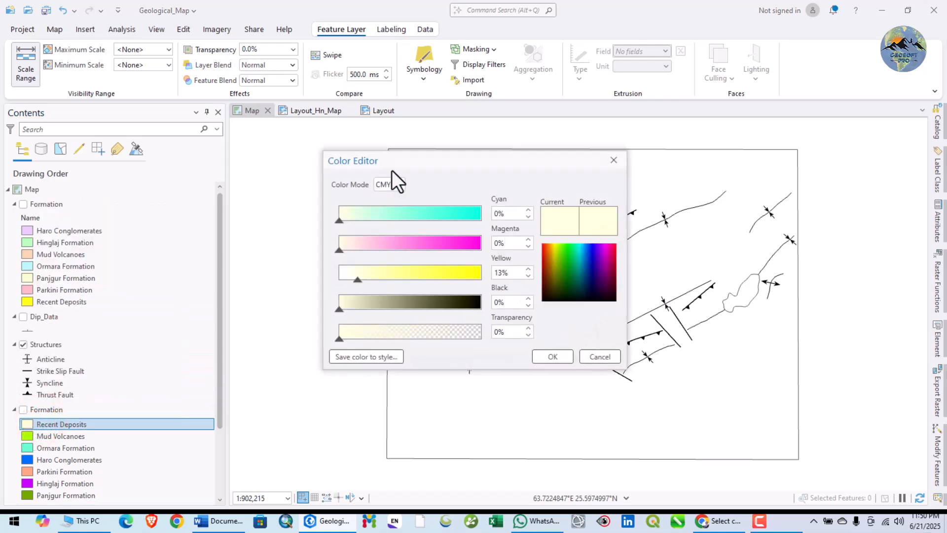
click(383, 188)
click(389, 202)
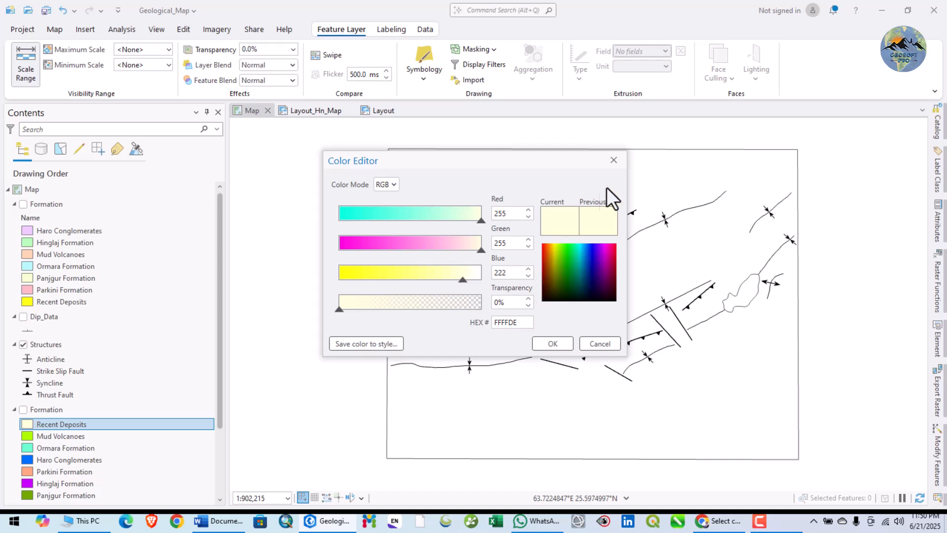
click(614, 161)
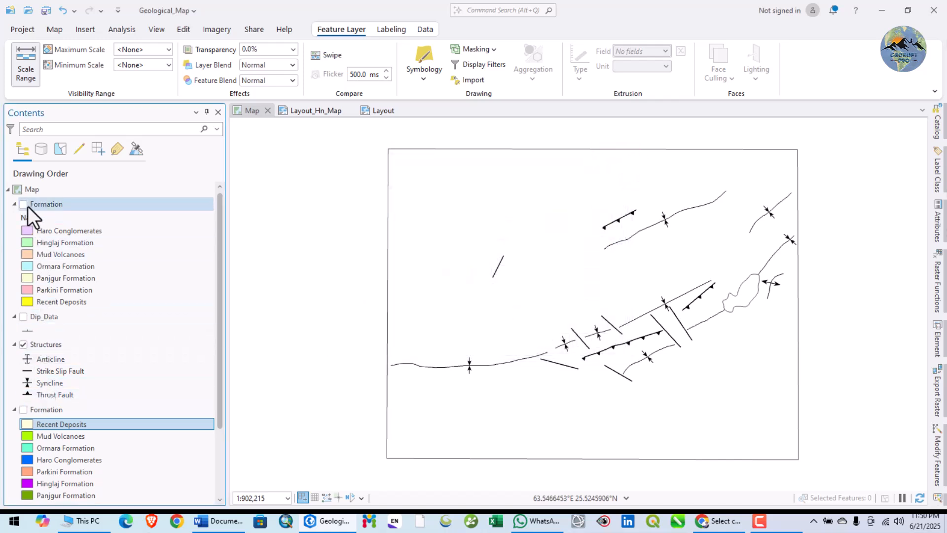
Toggle the original and newly classified Formation layers to compare their colours, leaving only the newly classified one displayed.
click(22, 409)
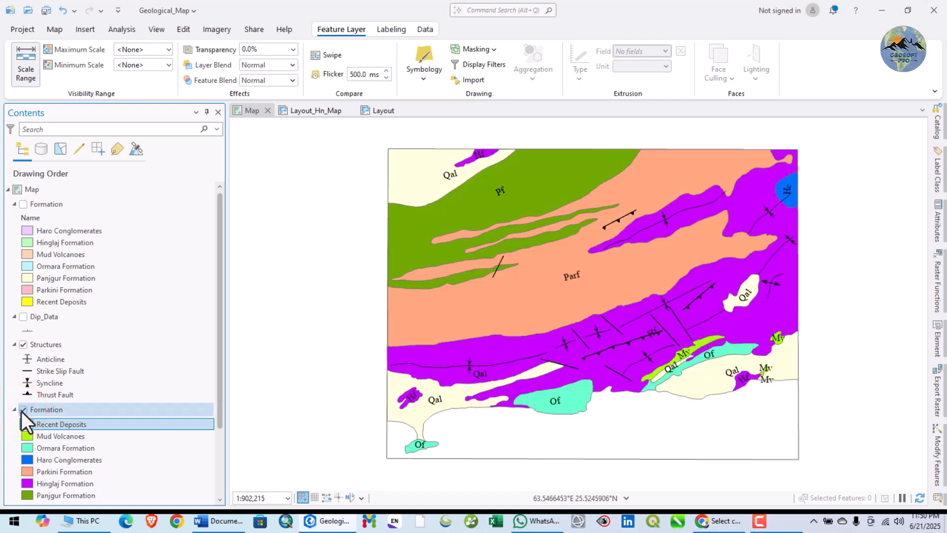
click(24, 204)
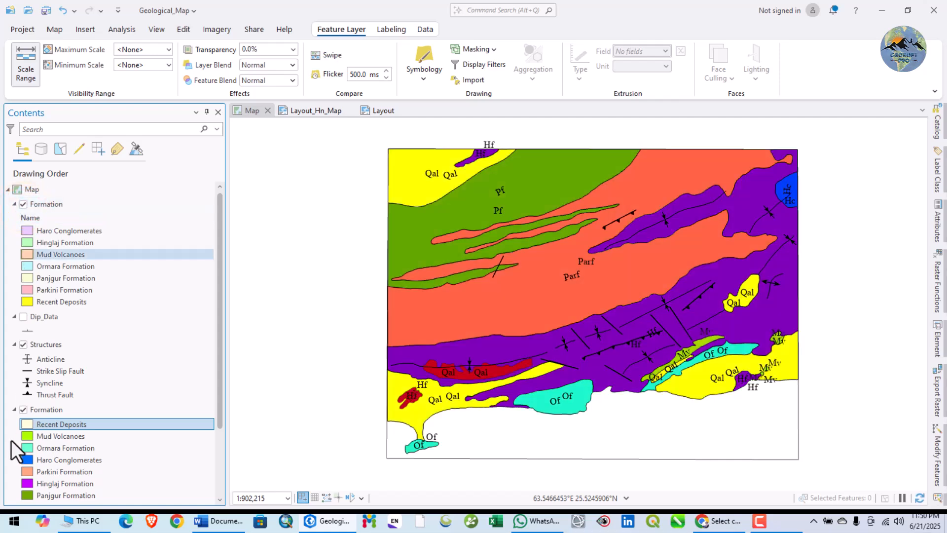
click(22, 409)
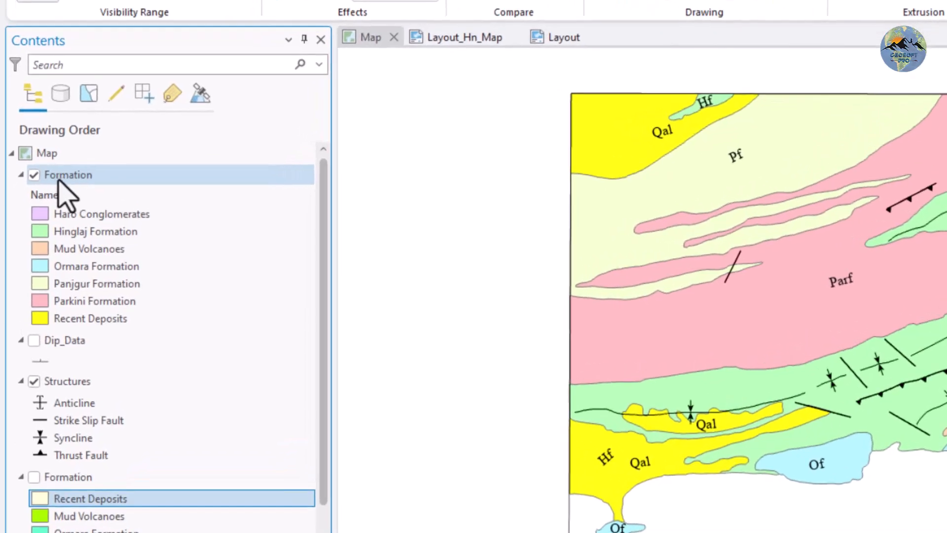
Import the symbology of Formation:1 into the newly classified Formation layer, using Name as source and target value field and maintaining ranges.
right_click(45, 191)
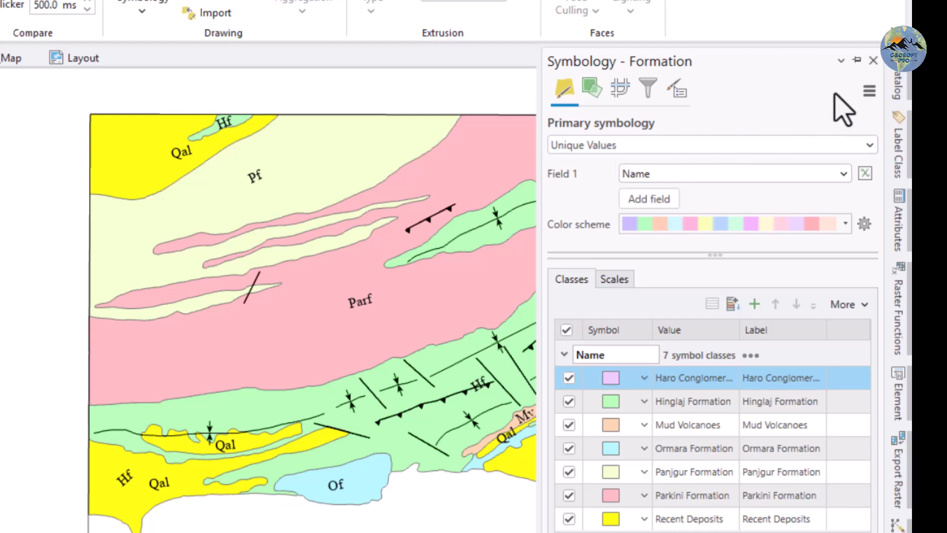
click(869, 91)
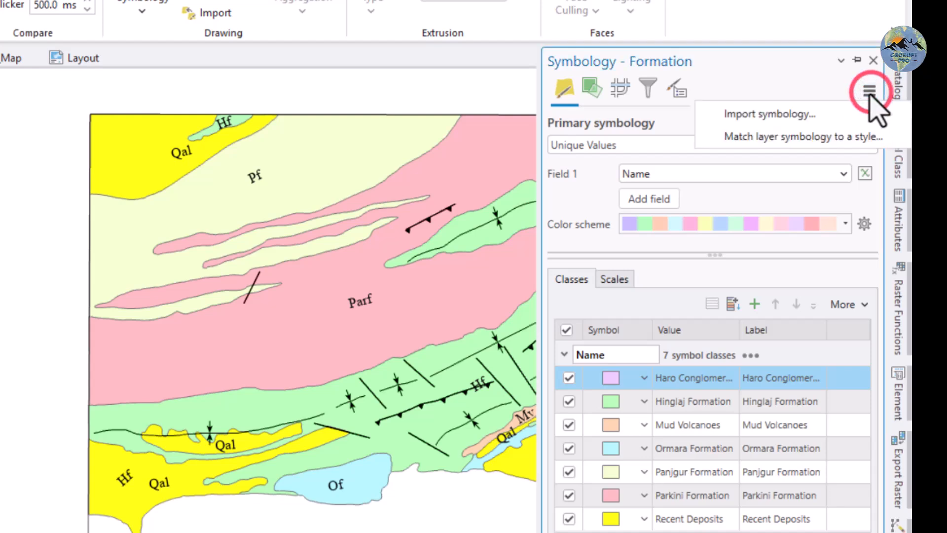
click(821, 115)
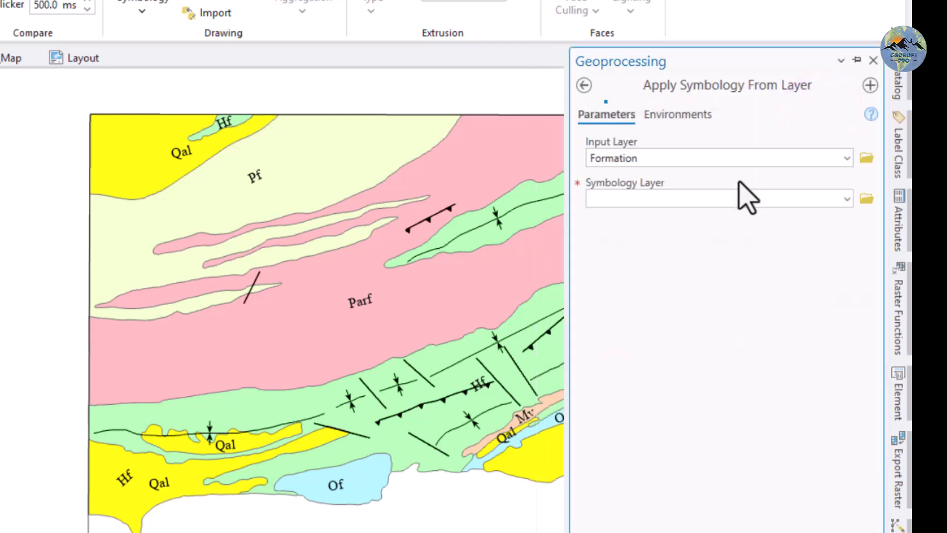
click(661, 158)
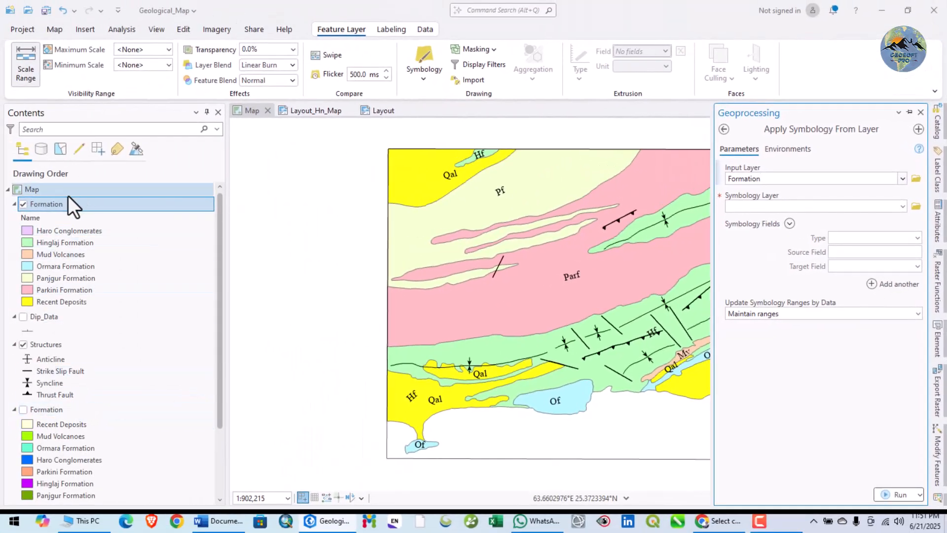
click(902, 207)
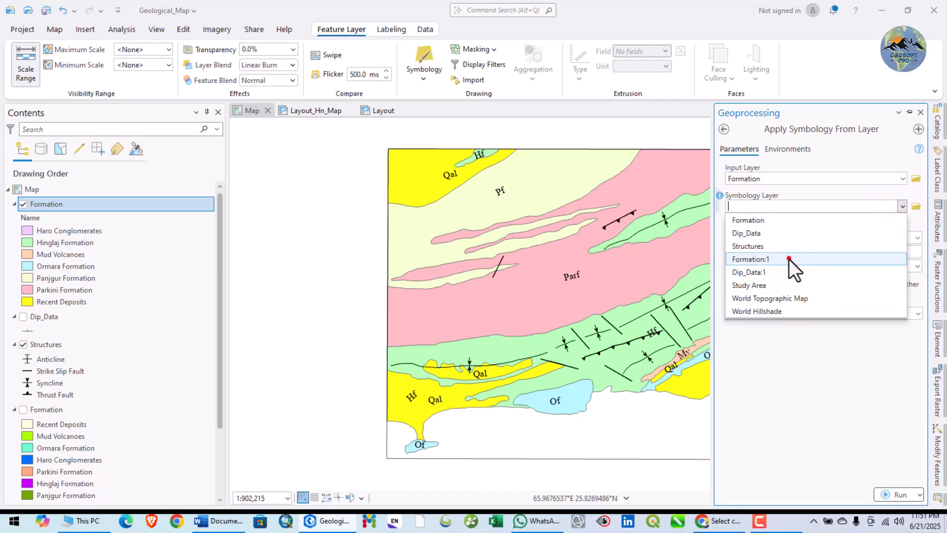
click(784, 259)
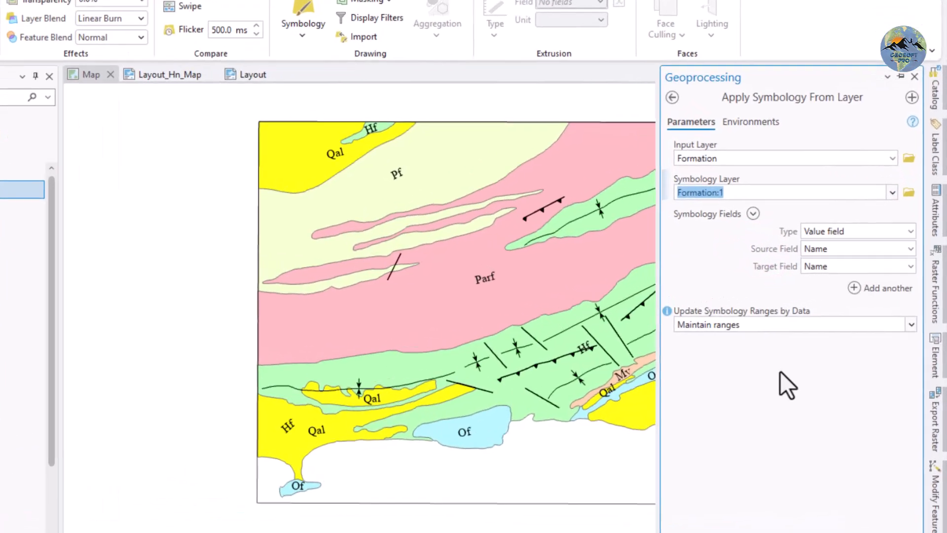
click(780, 370)
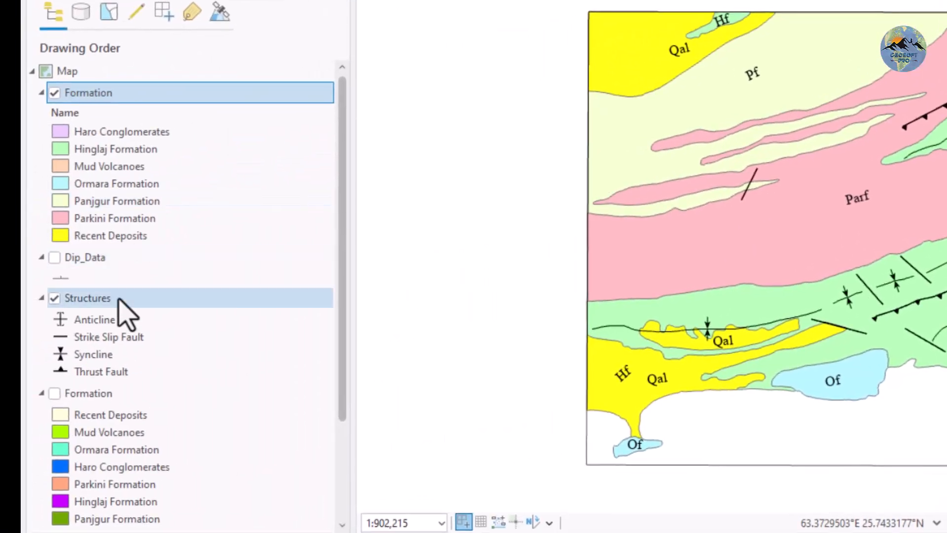
scroll(120, 307, down, 2)
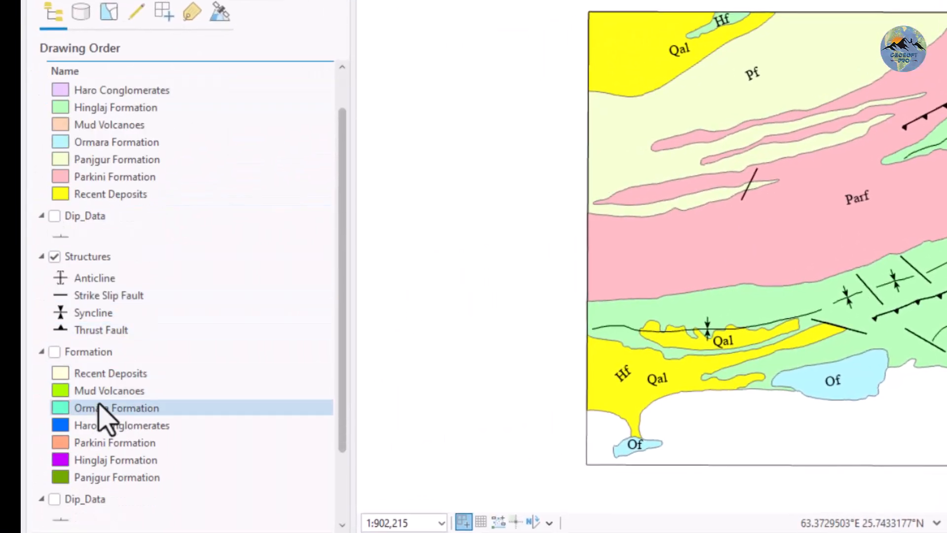
scroll(100, 409, up, 2)
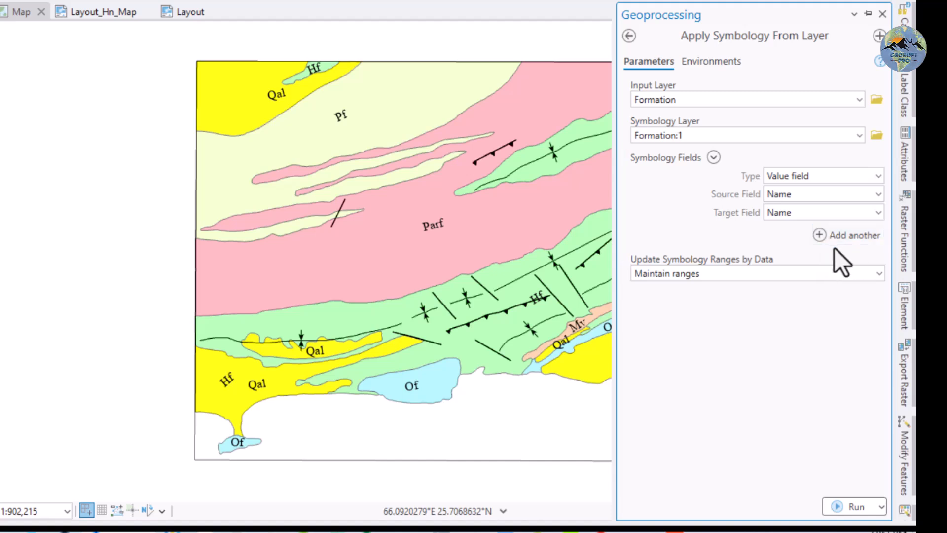
click(845, 508)
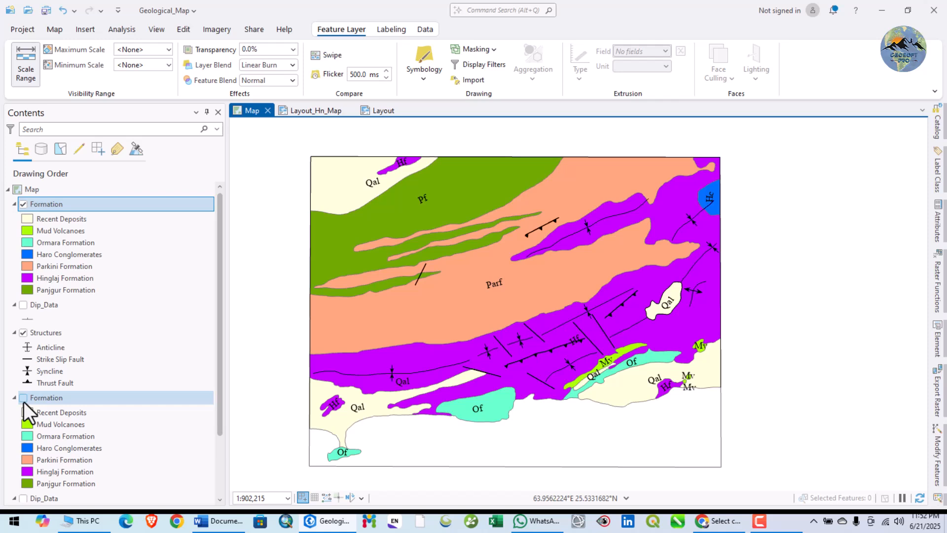
Toggle the two Formation layers in turn to compare their class colours on the map, leaving both hidden.
click(23, 204)
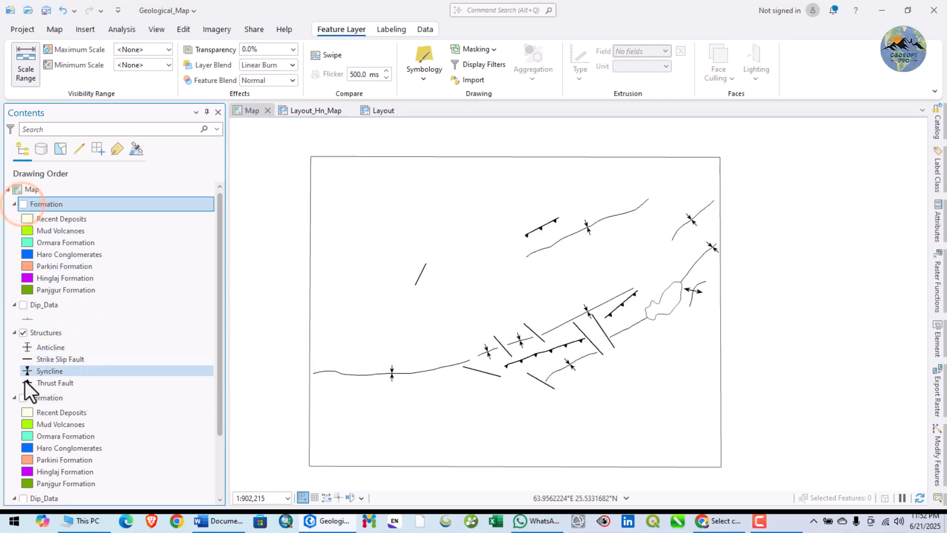
click(22, 397)
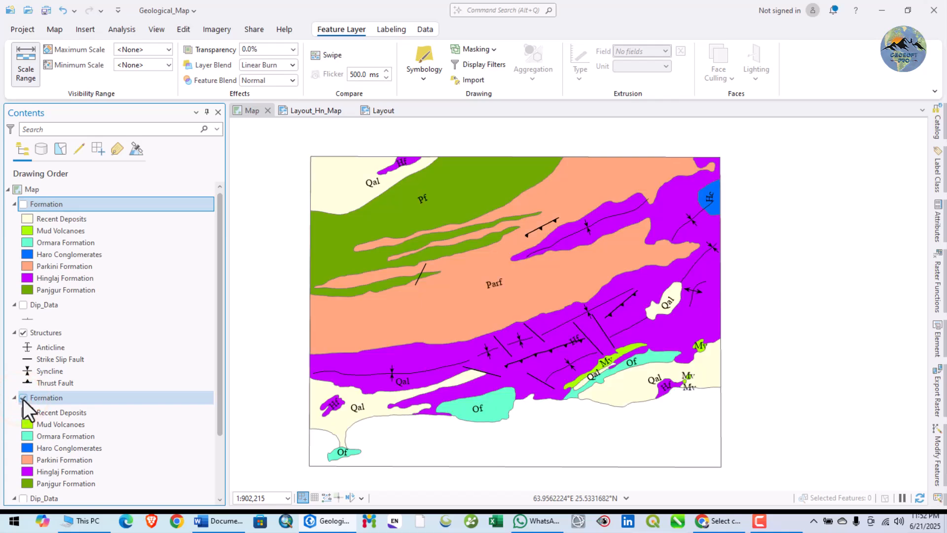
click(23, 398)
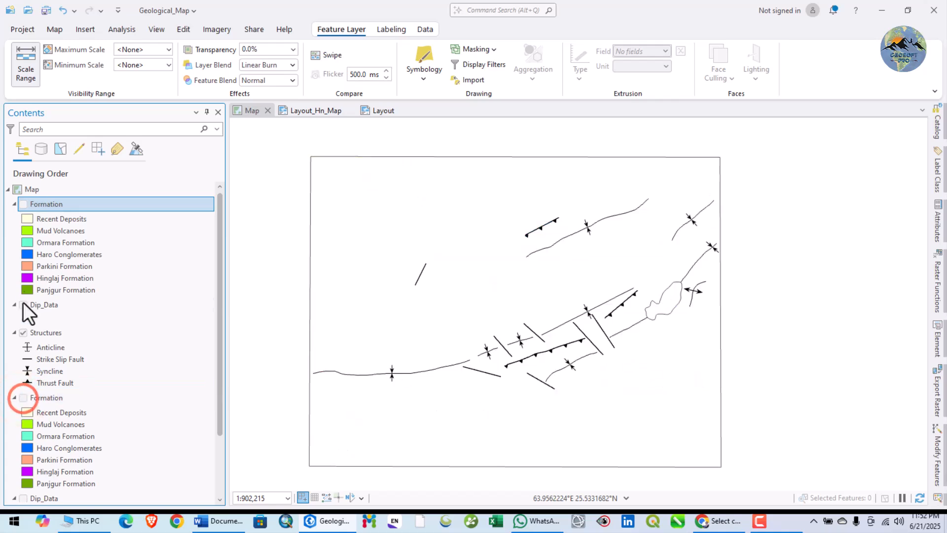
click(23, 204)
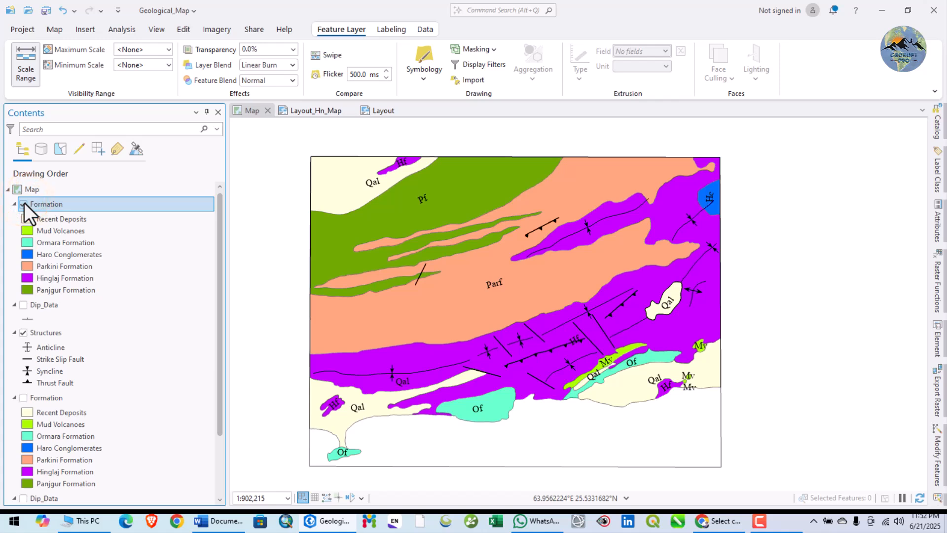
drag(397, 342, 459, 333)
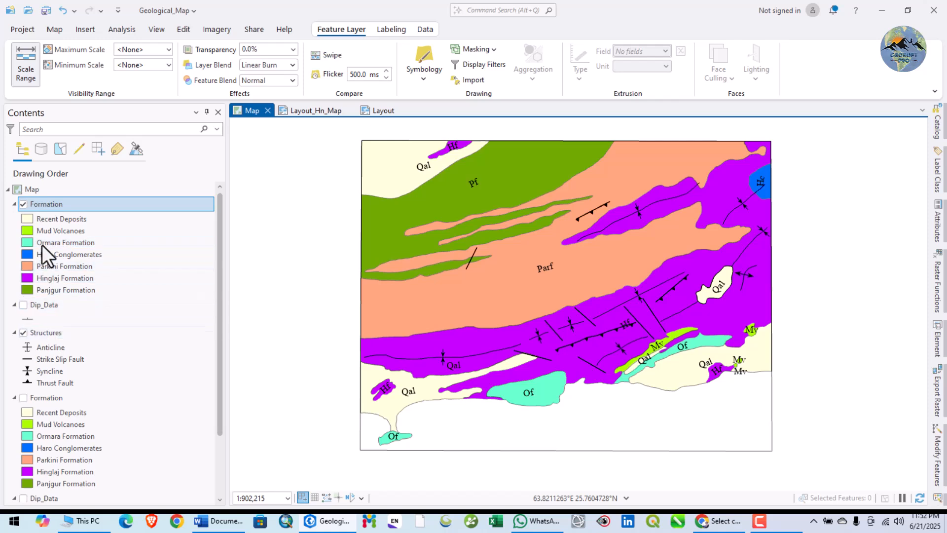
click(23, 204)
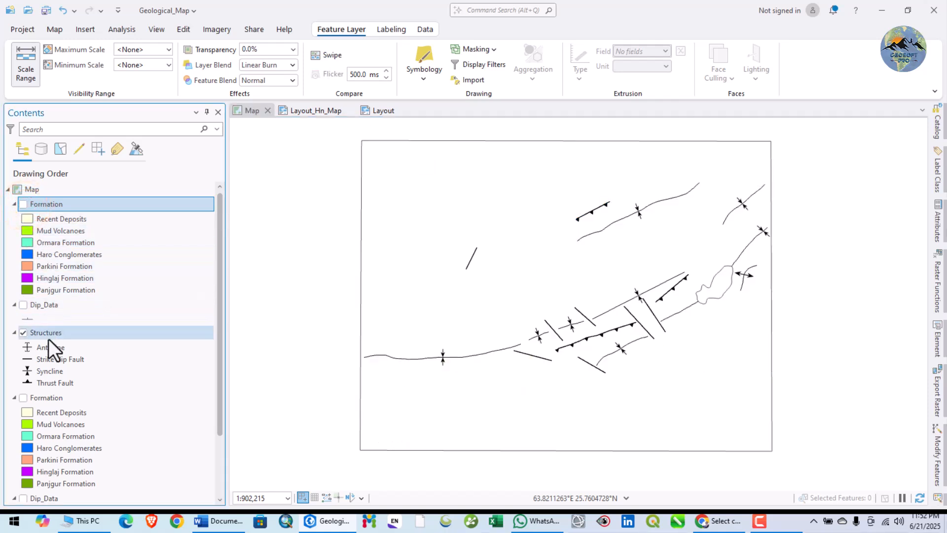
Remove the duplicate Formation layer from the map and paste a copy of the Structures layer in its place.
right_click(48, 336)
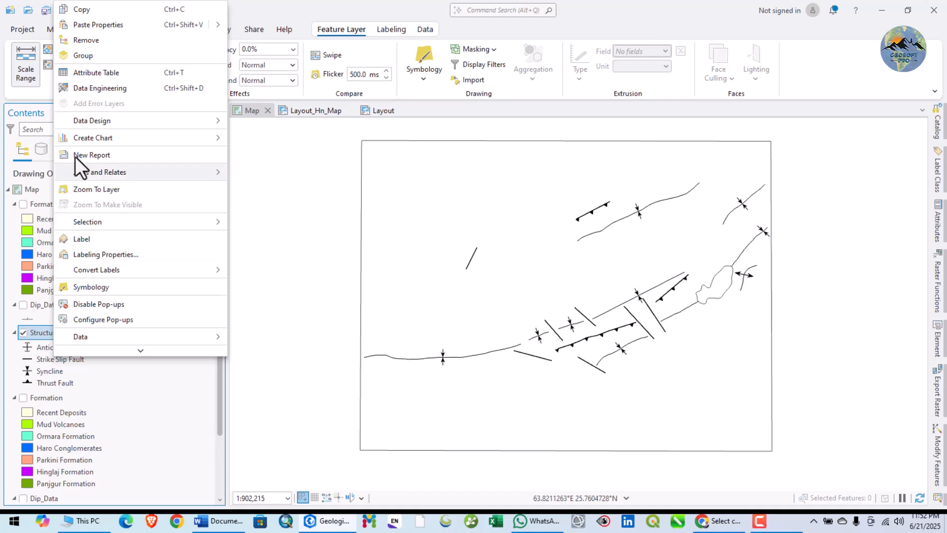
click(78, 15)
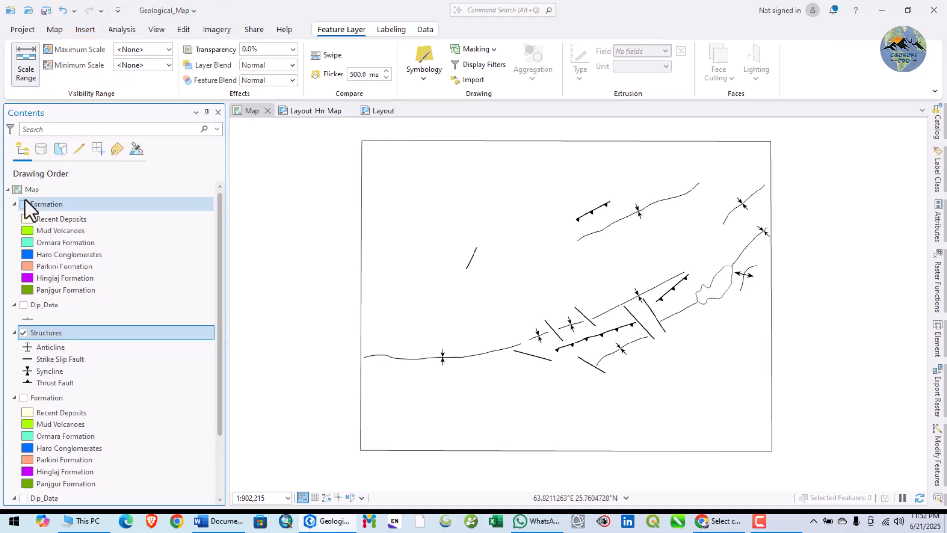
right_click(47, 205)
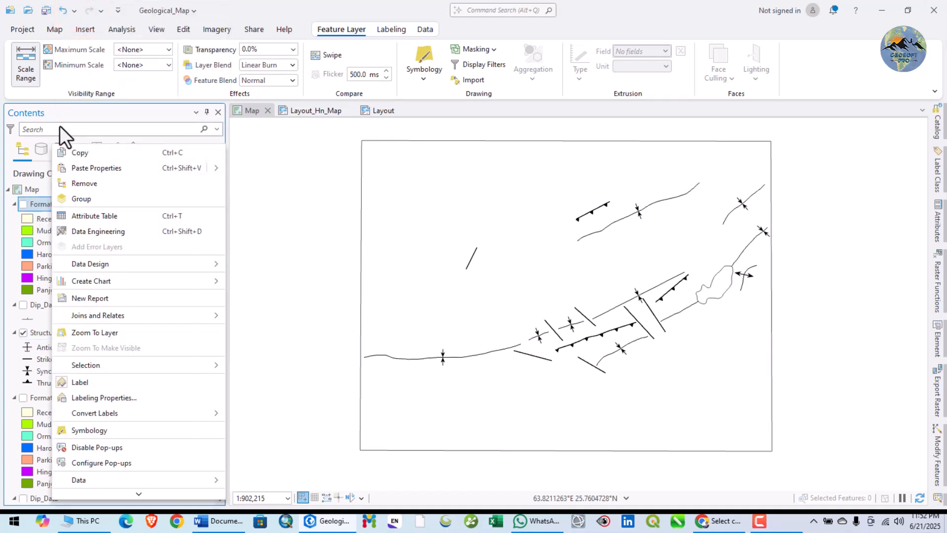
click(78, 183)
click(34, 186)
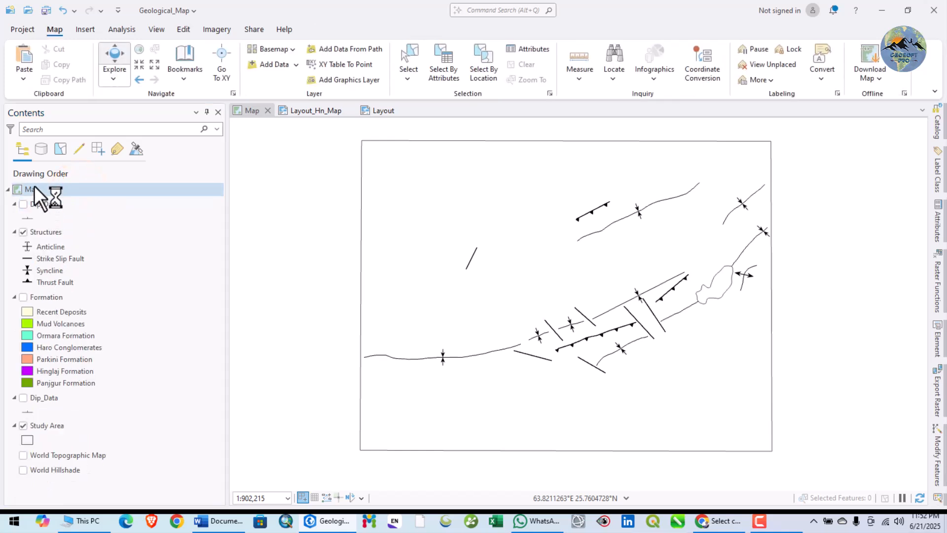
right_click(39, 190)
click(62, 185)
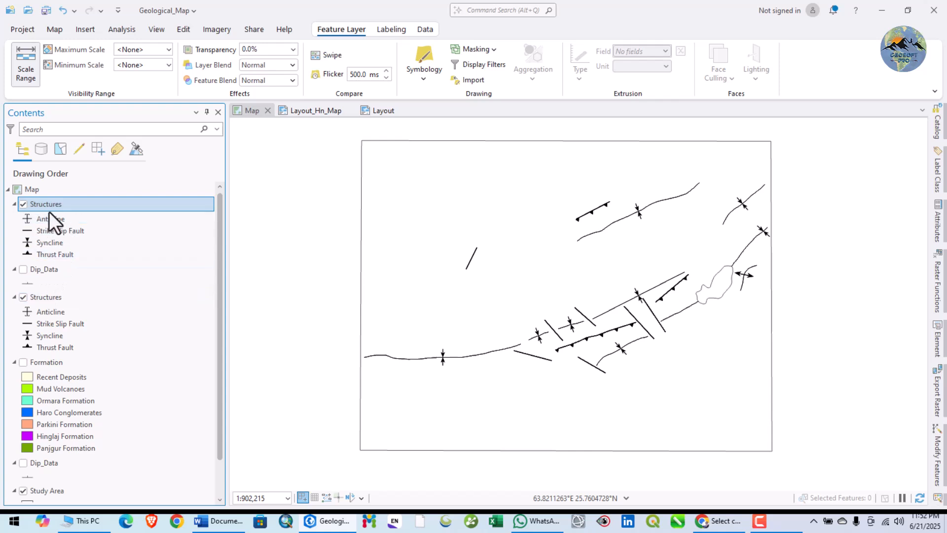
Change the copied Structures layer's symbology to Single Symbol and hide the original Structures layer.
right_click(54, 207)
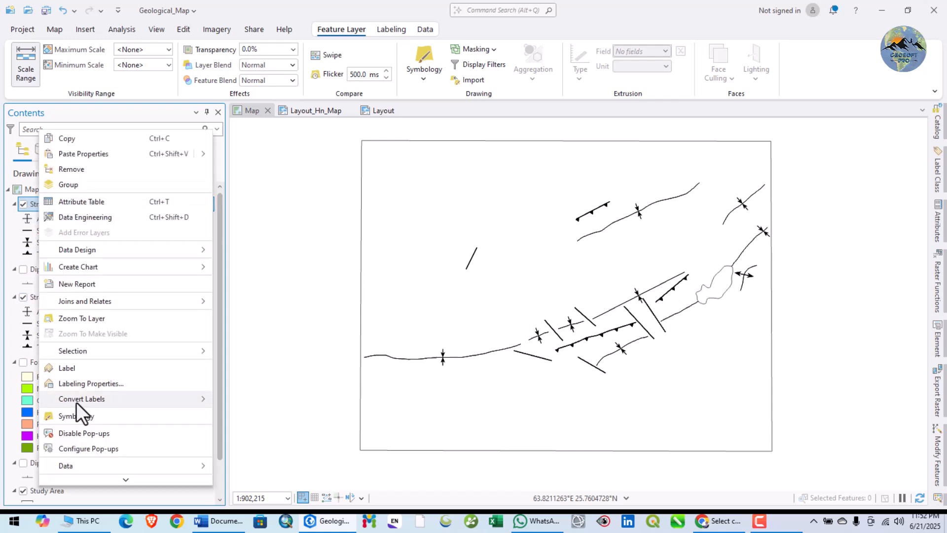
click(73, 417)
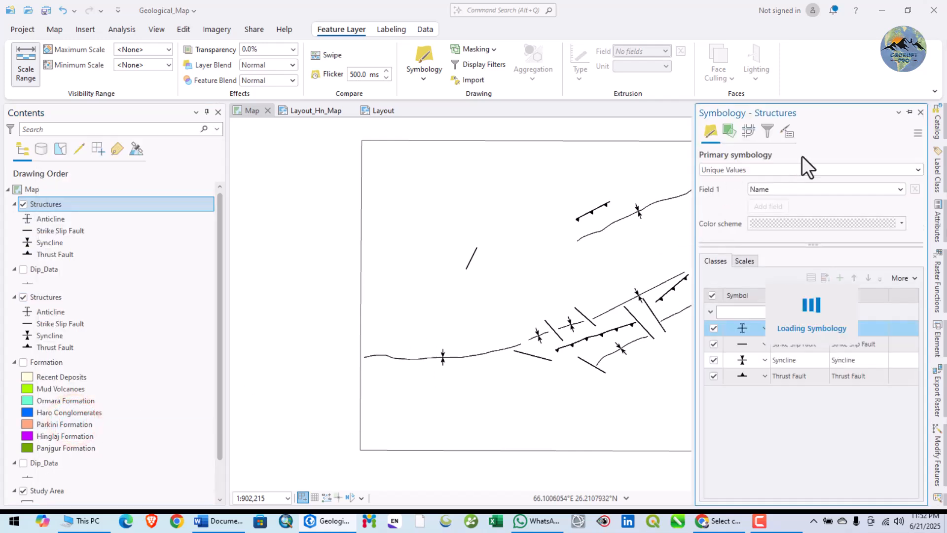
click(787, 170)
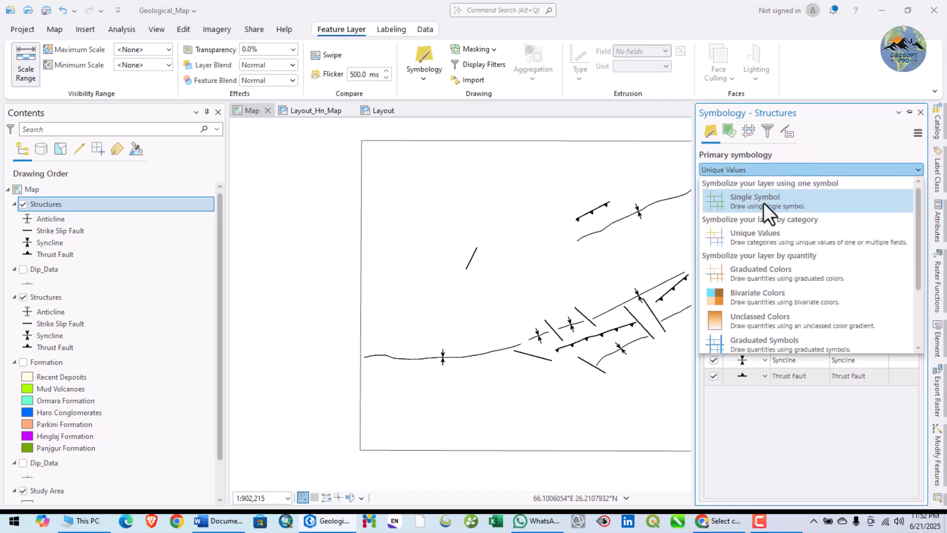
click(764, 202)
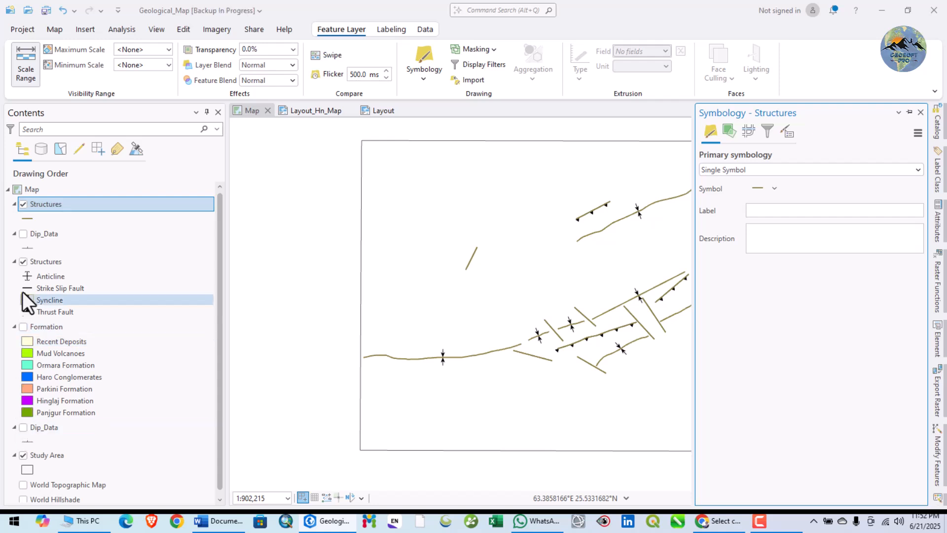
click(21, 261)
drag(614, 356, 637, 355)
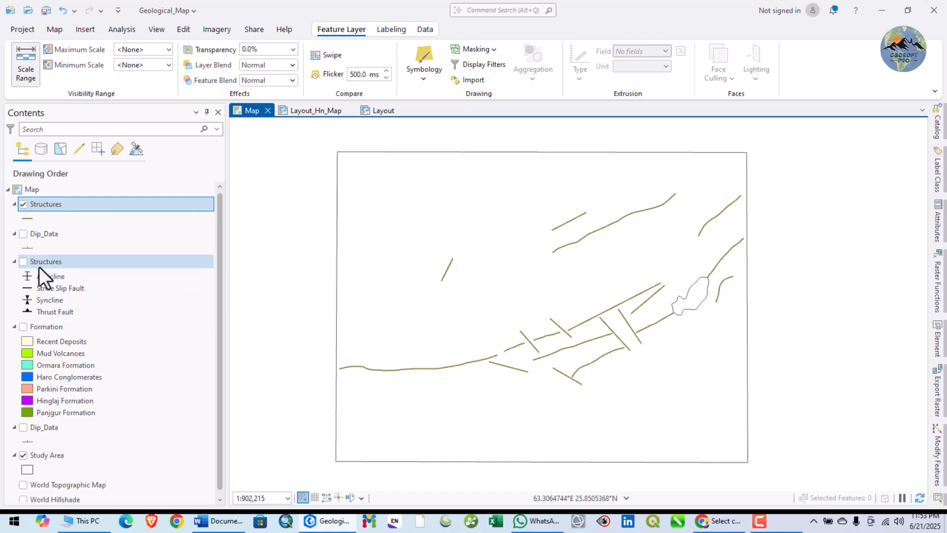
Switch the copied Structures layer's symbology to Unique Values and back to Single Symbol.
right_click(48, 207)
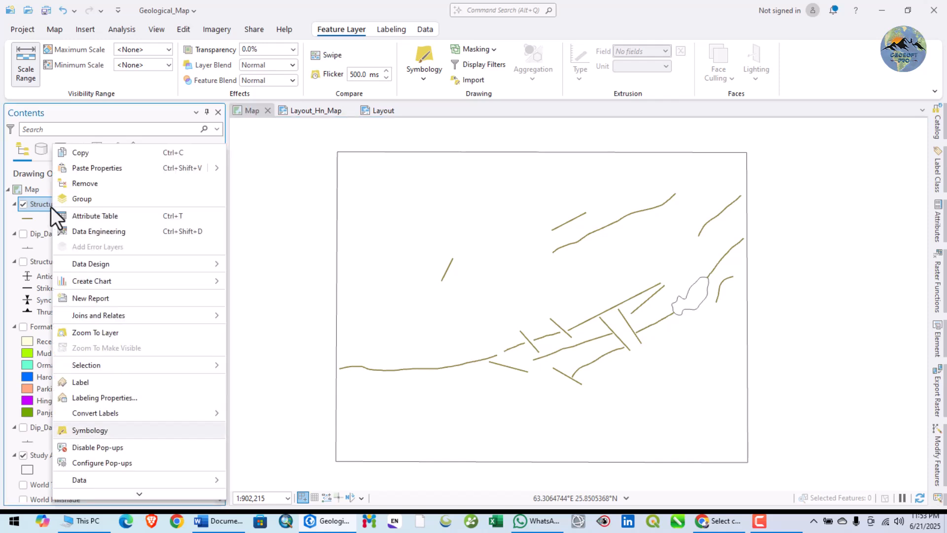
click(99, 428)
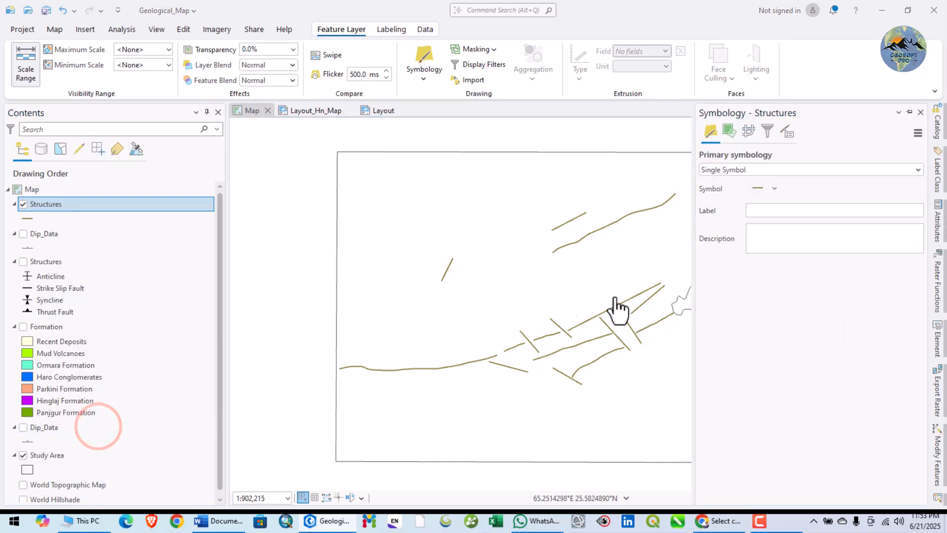
click(755, 170)
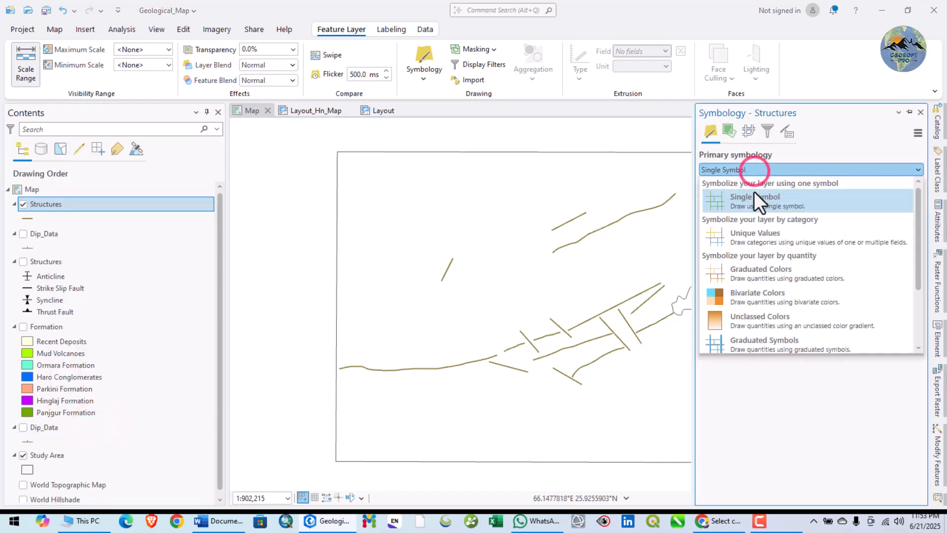
click(754, 238)
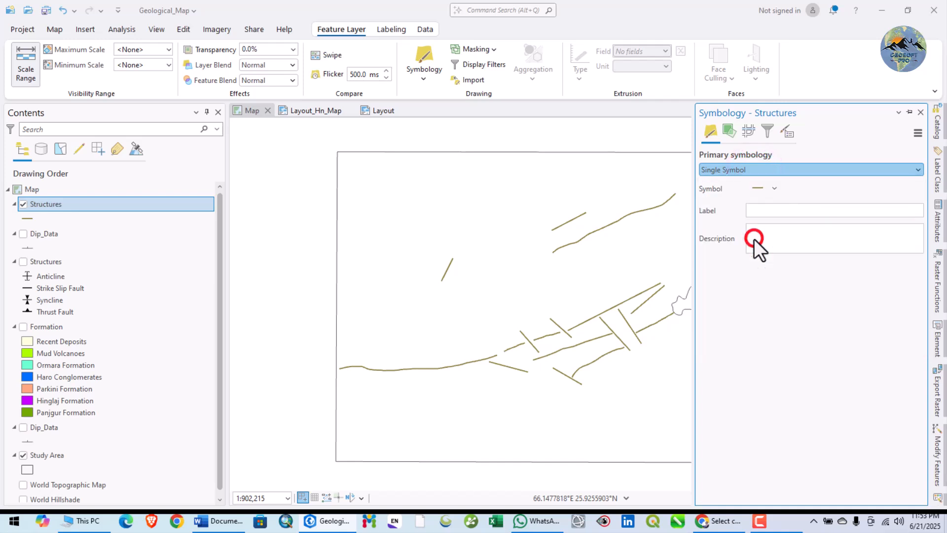
click(744, 170)
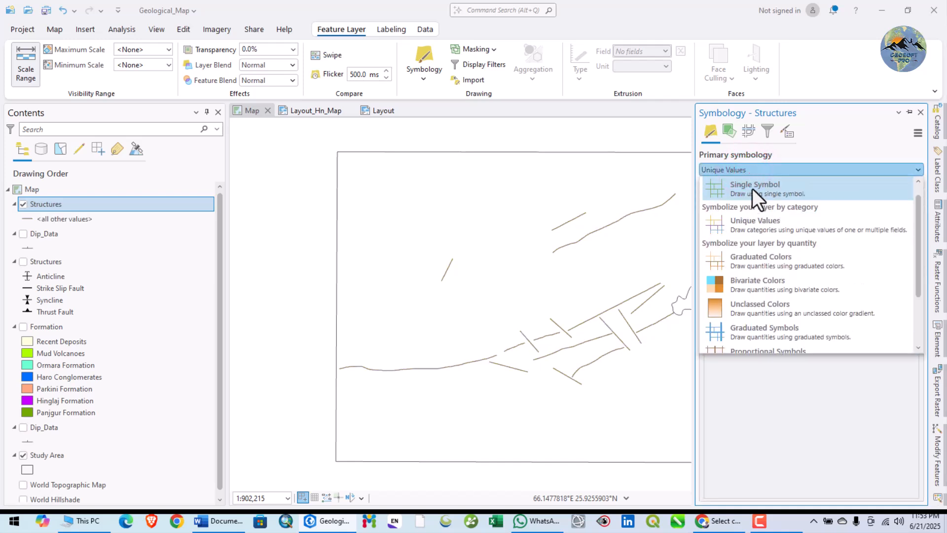
click(753, 189)
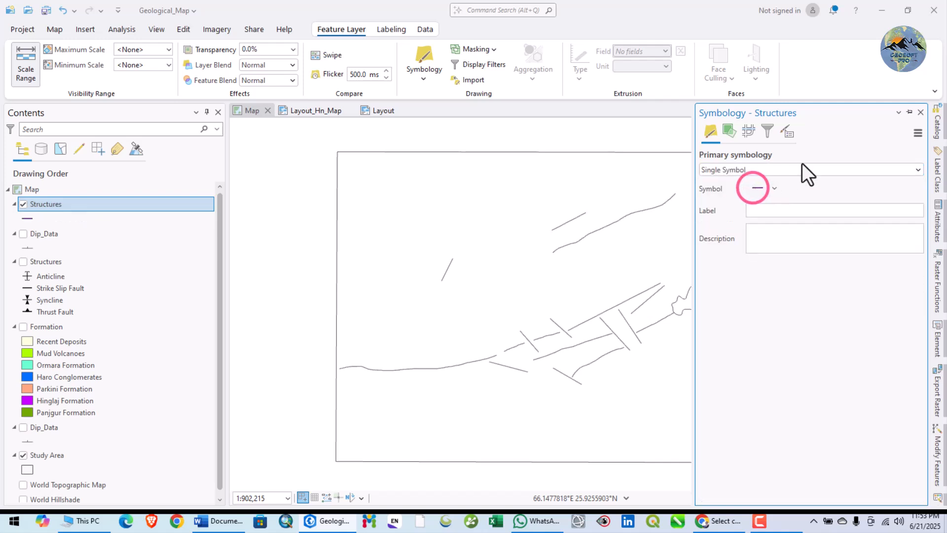
Set up a symbology import for the copied Structures layer with Structures:1 as the symbology layer.
click(917, 133)
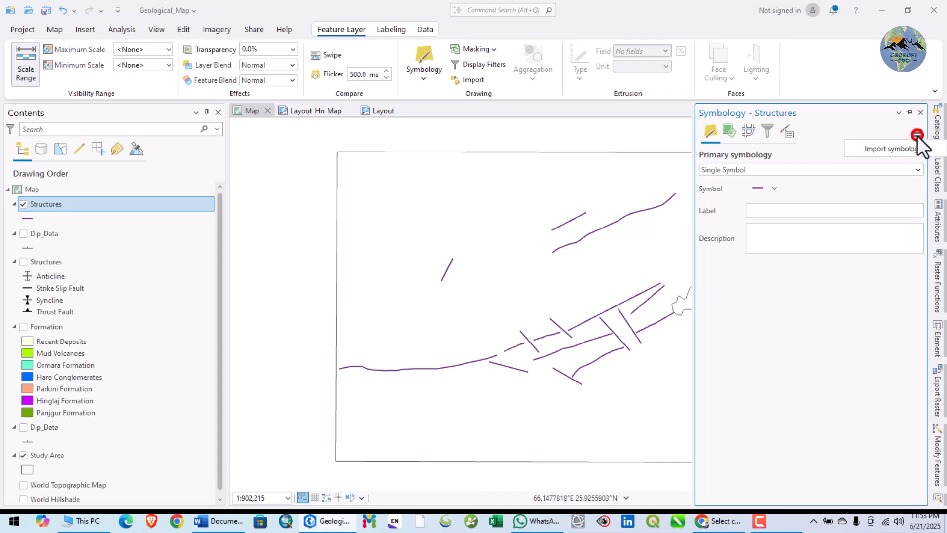
click(895, 148)
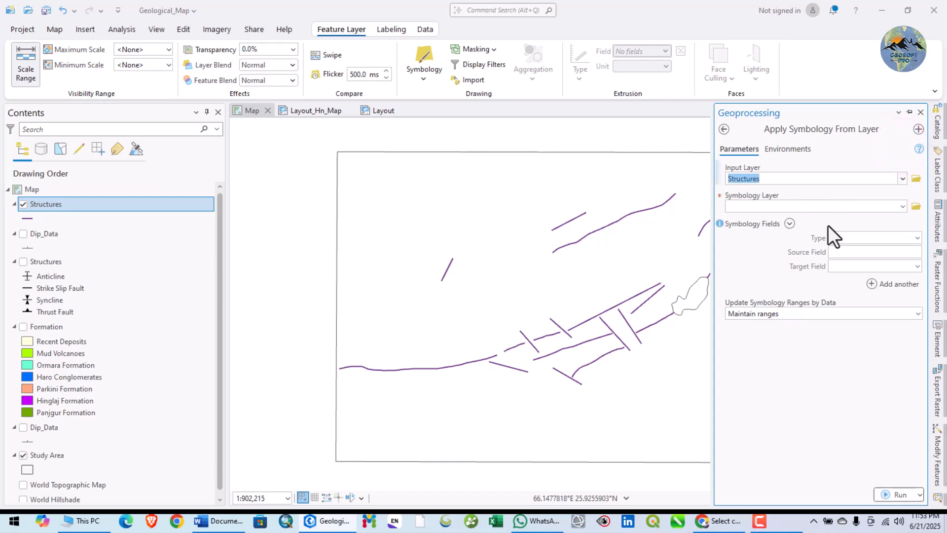
click(902, 207)
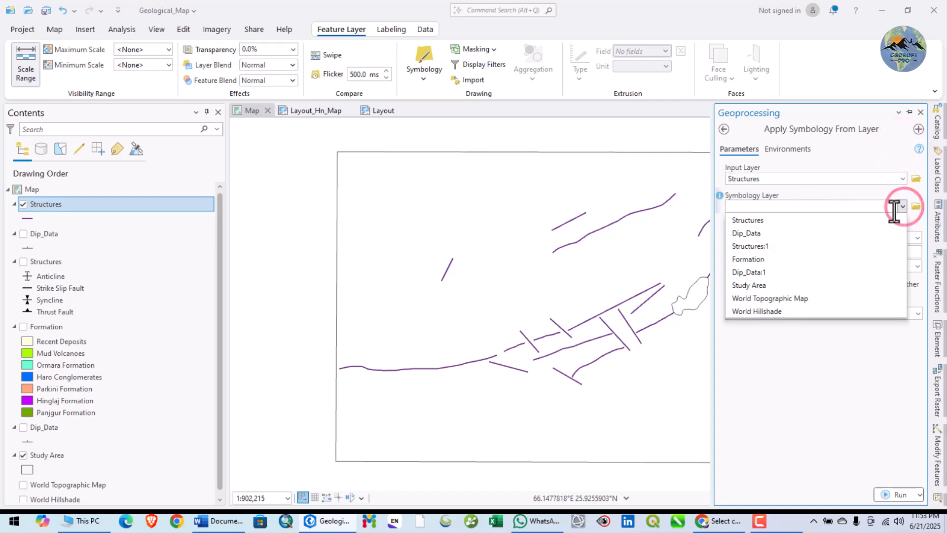
click(818, 245)
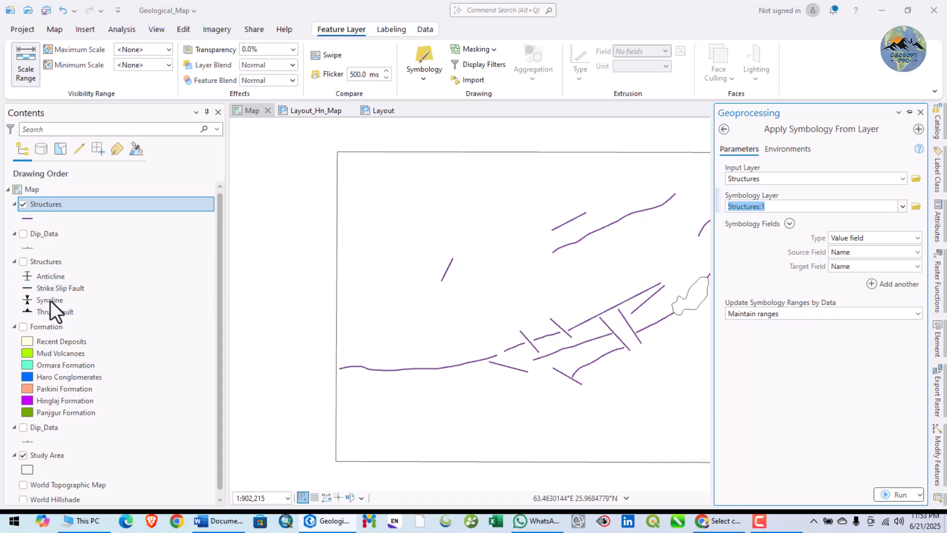
Examine the Name values in the original Structures layer's attribute table and close the table.
click(43, 264)
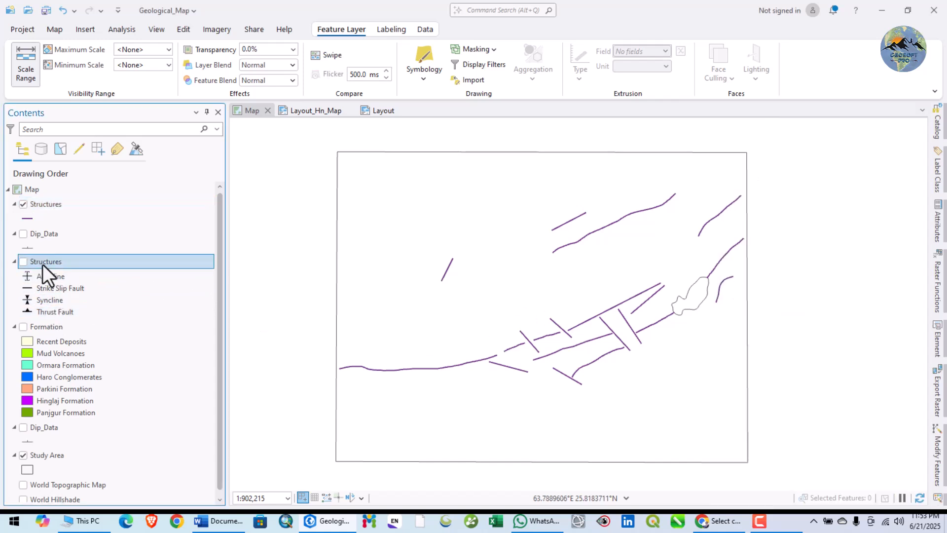
right_click(42, 264)
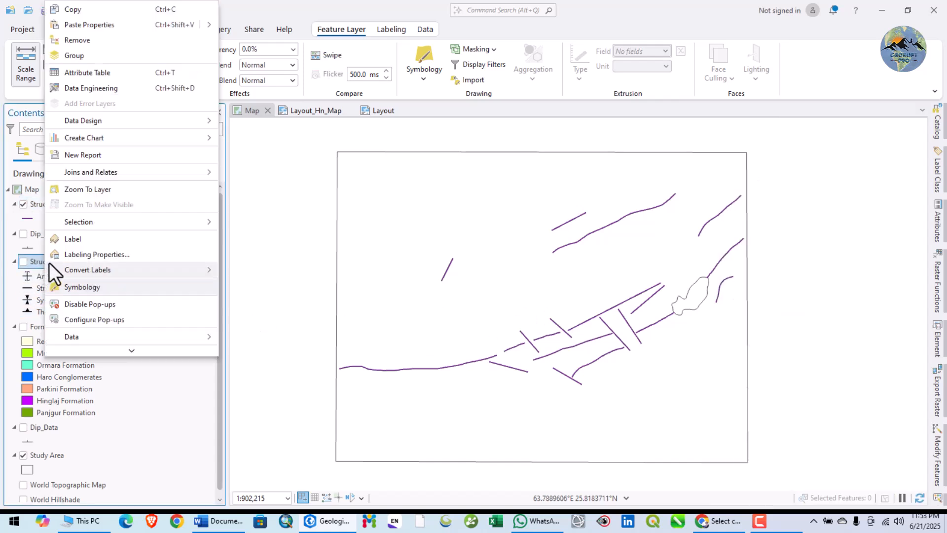
click(79, 75)
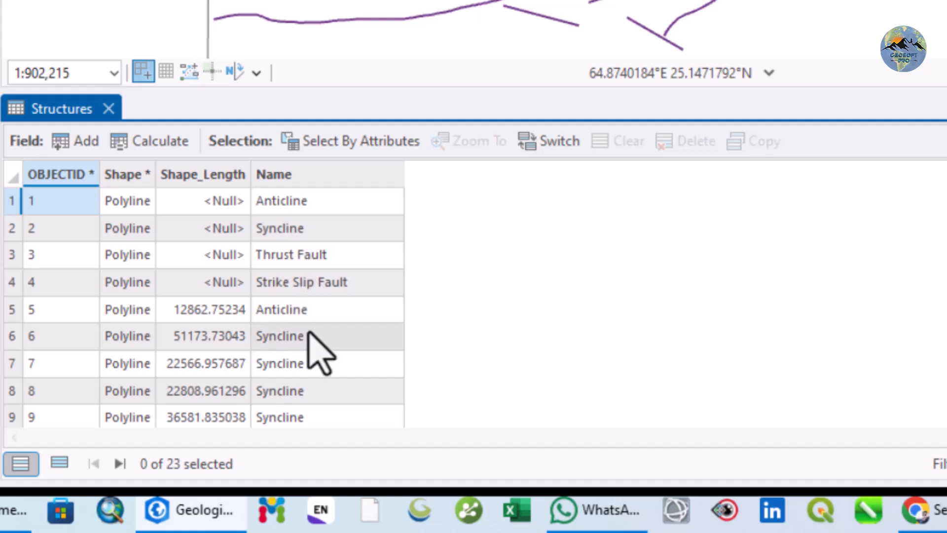
scroll(316, 351, down, 2)
scroll(317, 380, down, 3)
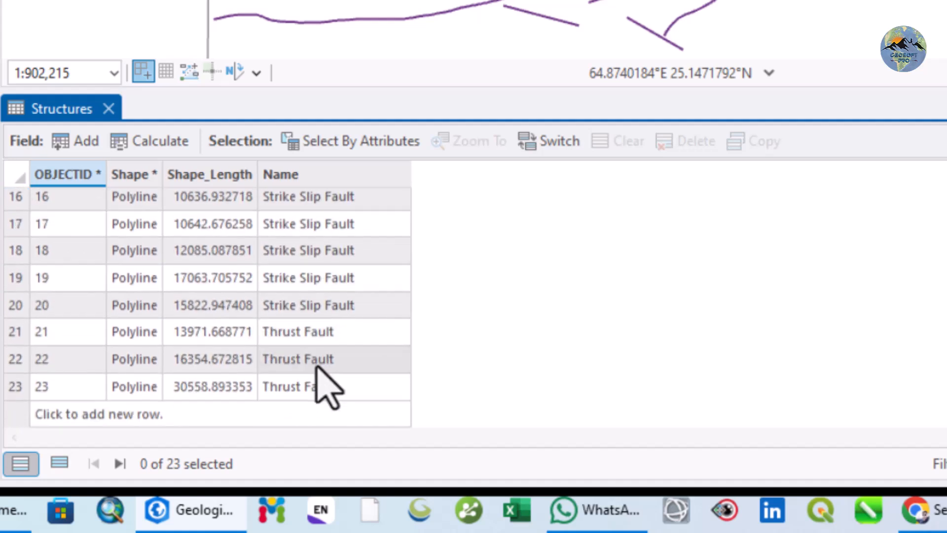
scroll(332, 387, up, 5)
scroll(335, 387, up, 1)
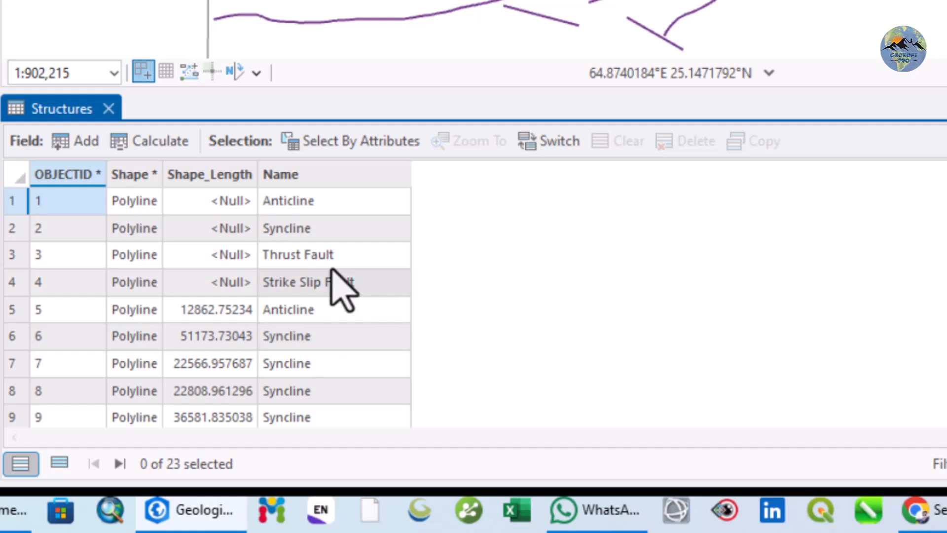
scroll(311, 347, down, 4)
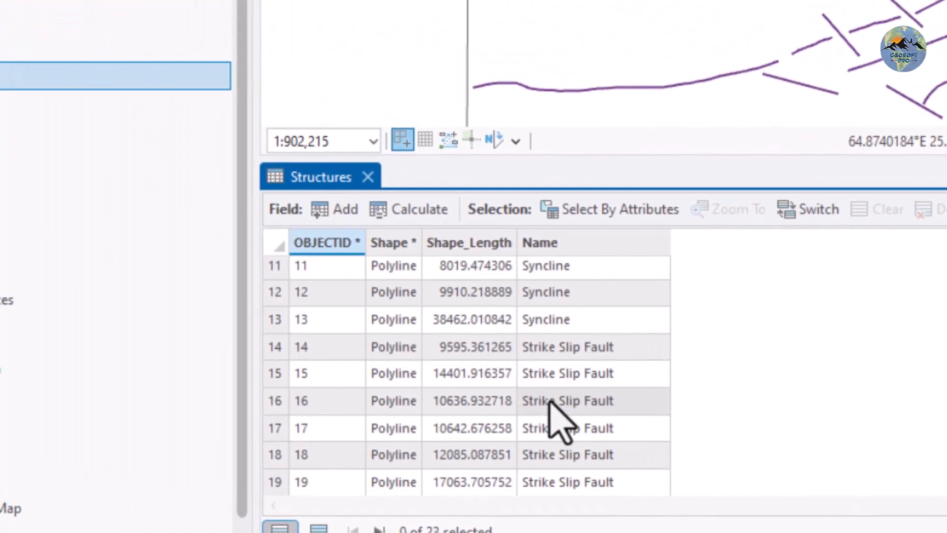
scroll(558, 424, up, 4)
click(368, 176)
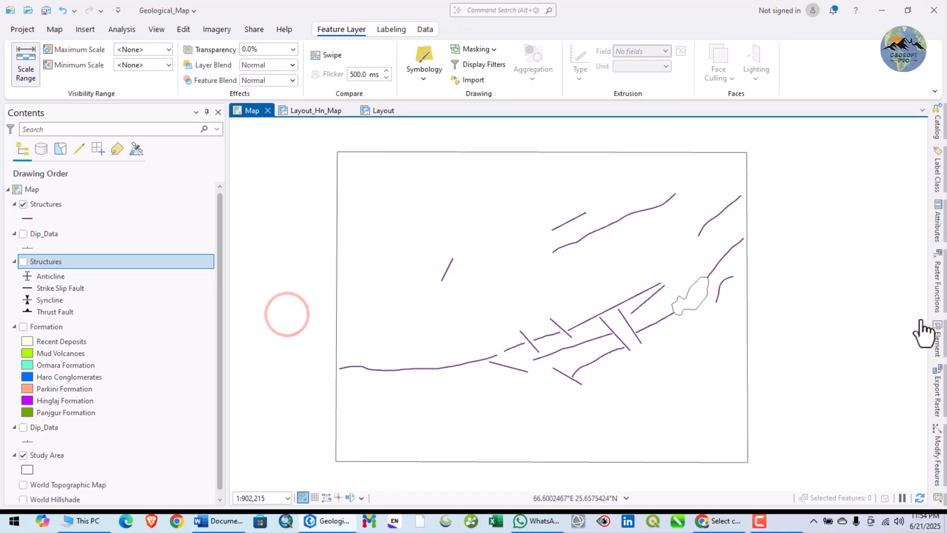
Try to import the symbology of Structures:1 with Structures:1 as input layer, using Name as source and target value field and maintaining ranges.
right_click(936, 310)
click(857, 432)
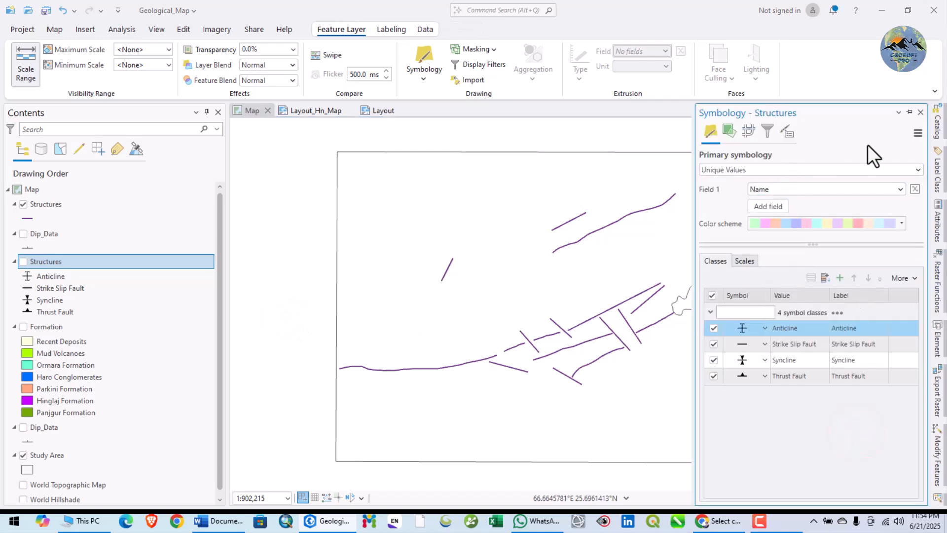
click(919, 129)
click(885, 150)
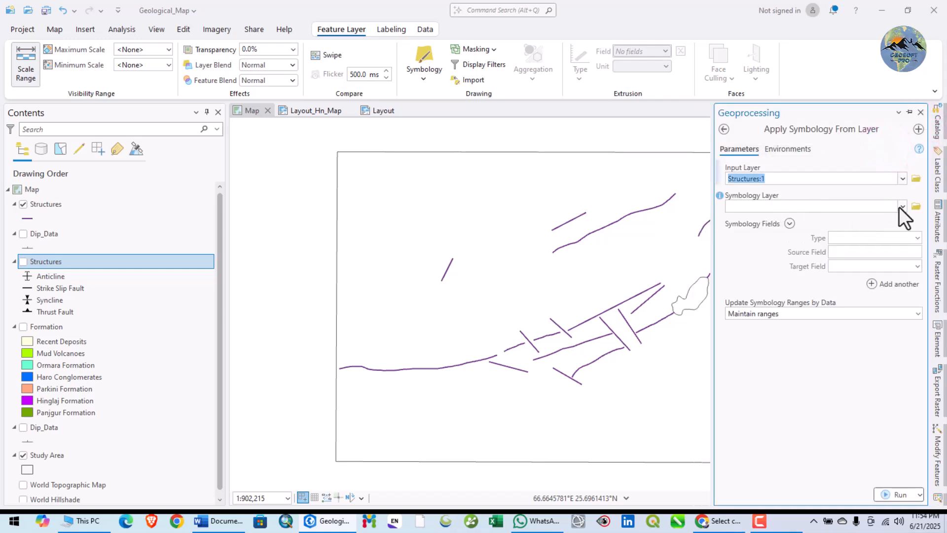
click(902, 206)
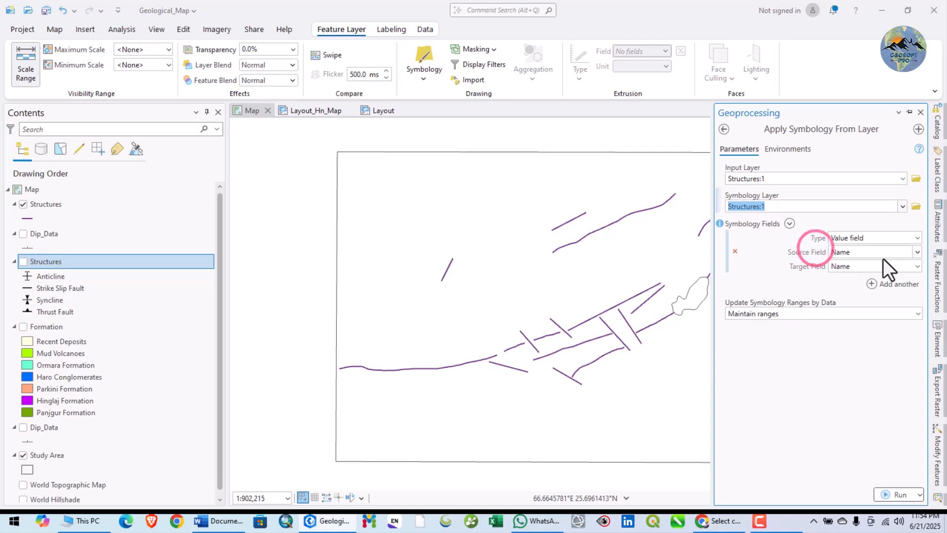
click(893, 495)
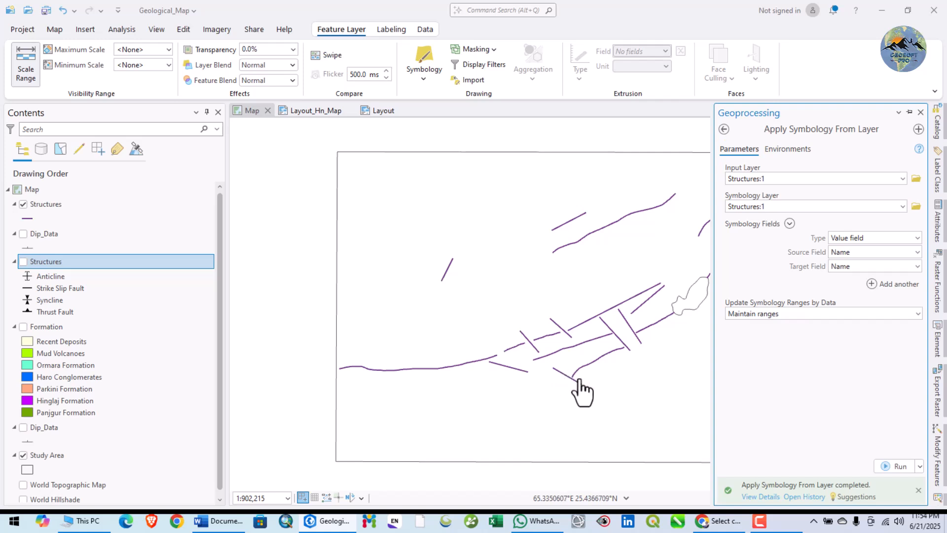
Toggle the two Structures layers to check their symbols on the map, leaving only the single-symbol copy displayed.
drag(612, 371, 535, 380)
scroll(467, 353, up, 2)
scroll(535, 382, down, 2)
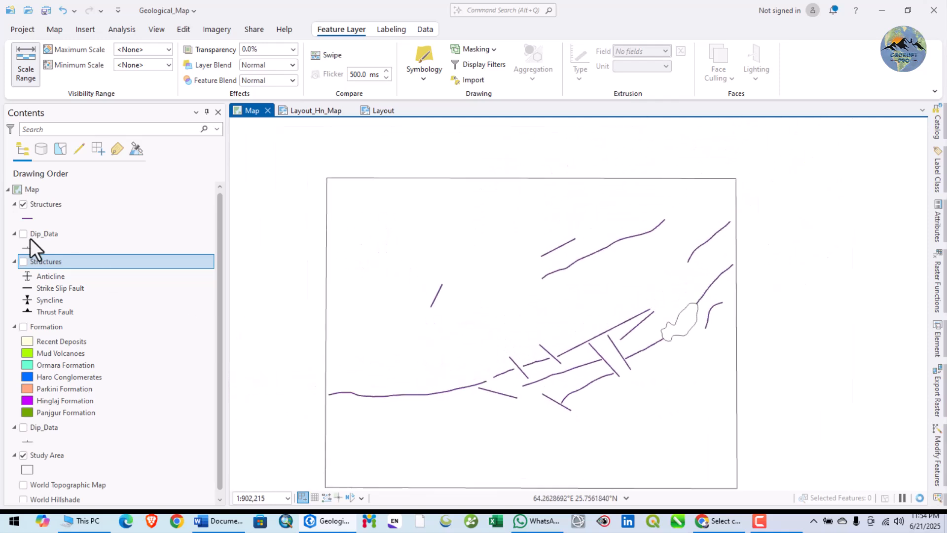
click(22, 204)
click(22, 204)
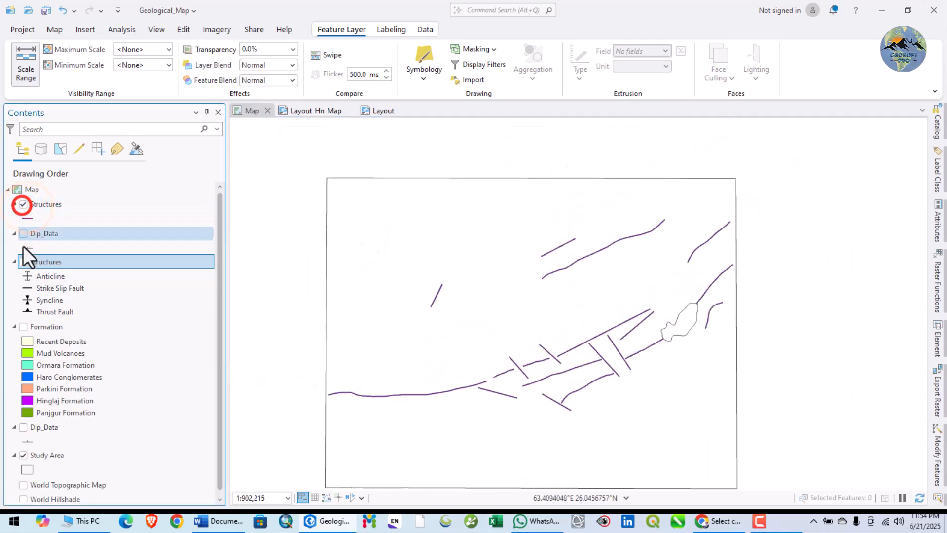
click(21, 262)
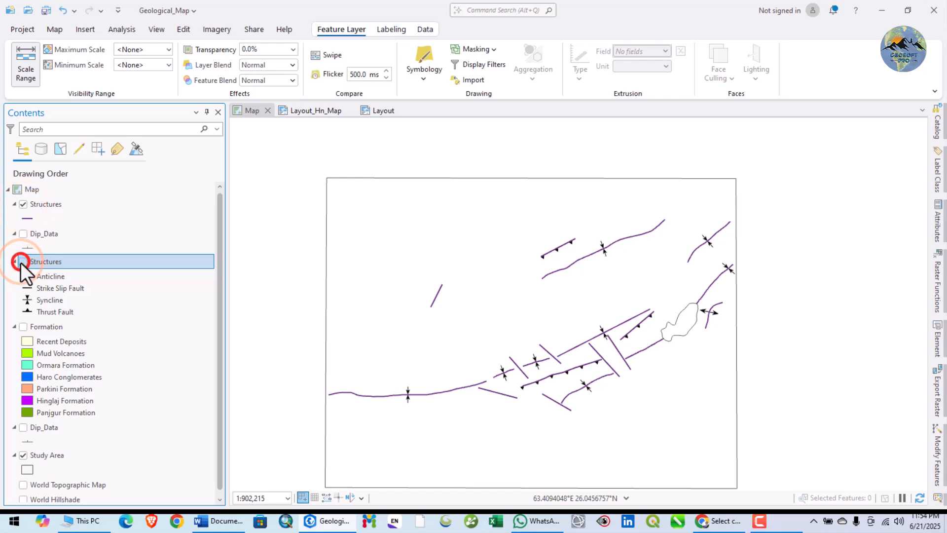
Import the symbology of Structures:1 into the single-symbol Structures layer, using Name as source and target value field and maintaining ranges, and review the run details.
right_click(51, 205)
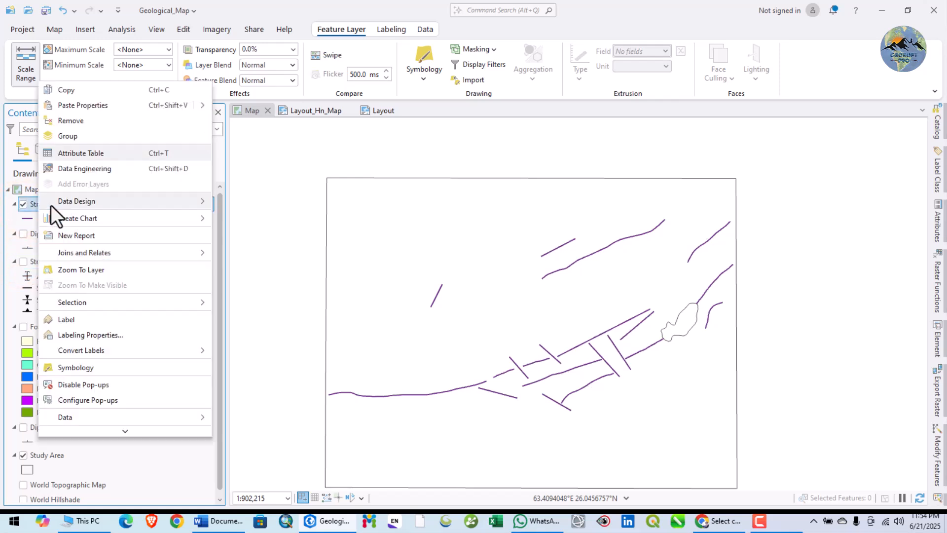
click(85, 367)
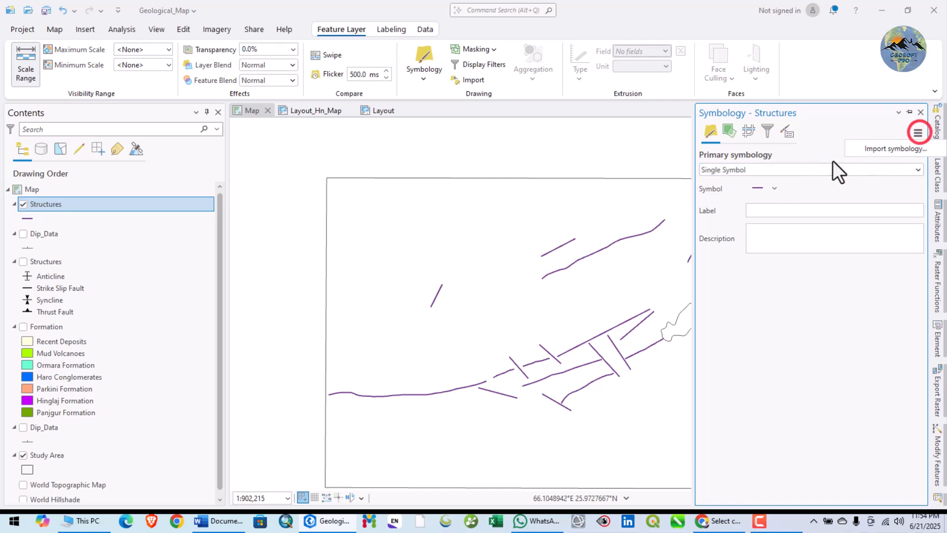
click(882, 149)
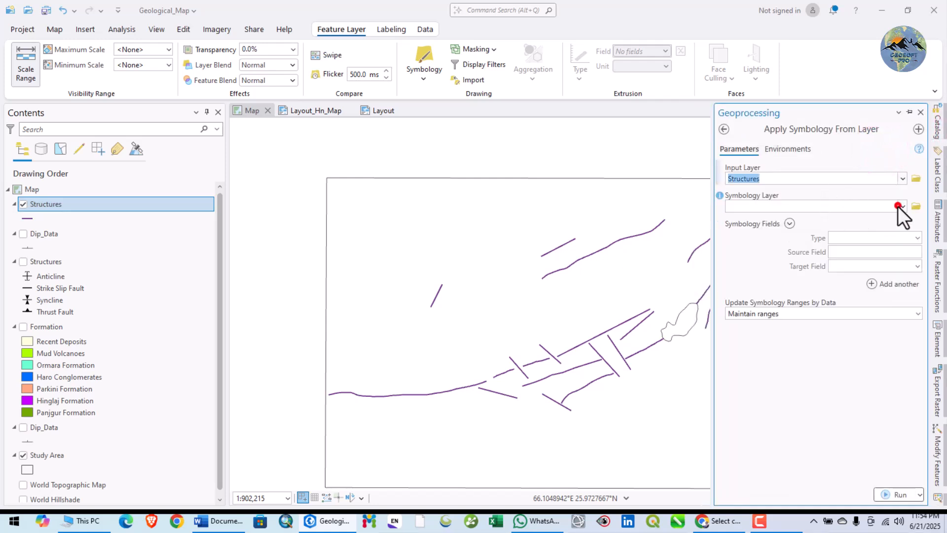
click(898, 206)
click(824, 249)
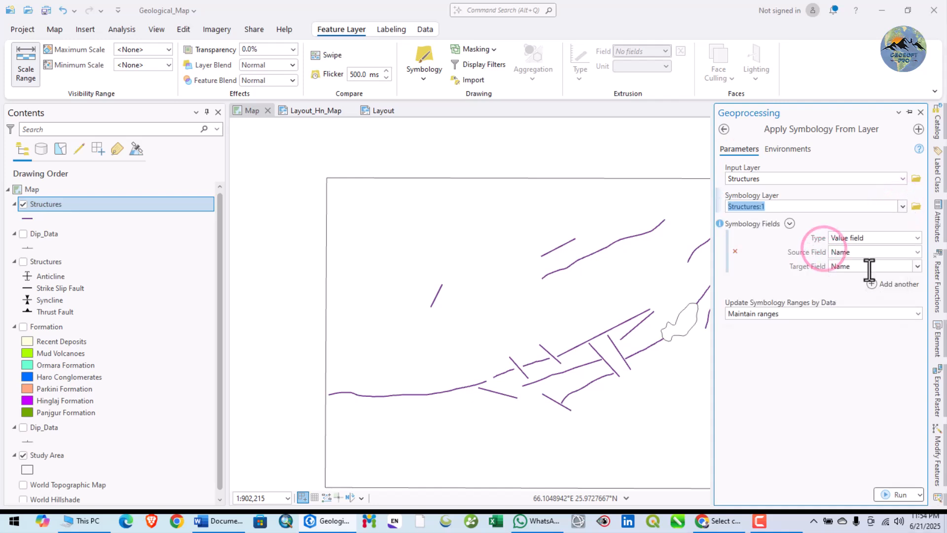
click(806, 359)
click(907, 497)
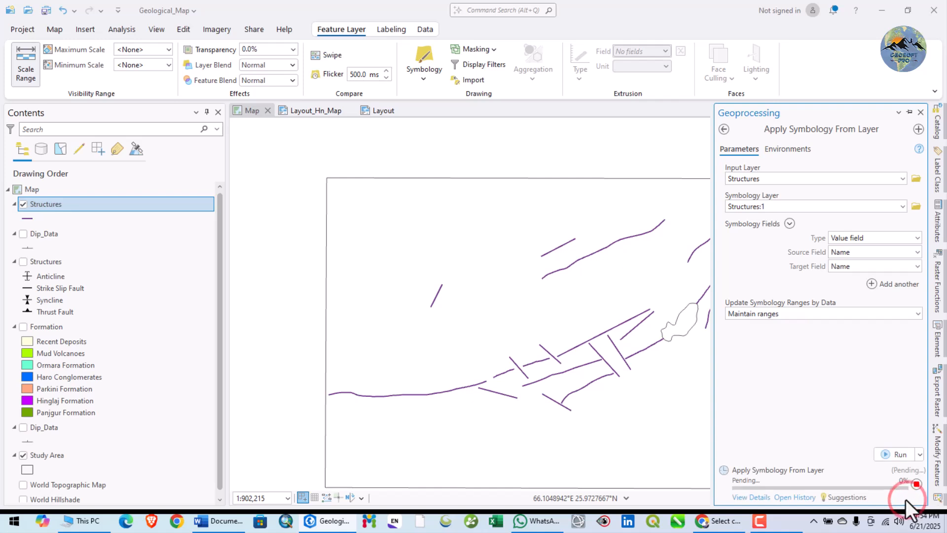
click(761, 496)
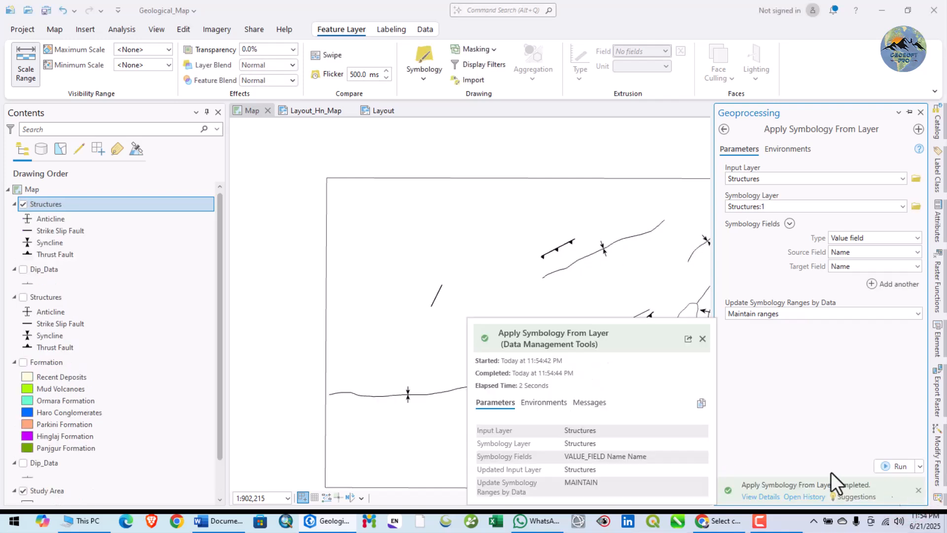
click(702, 338)
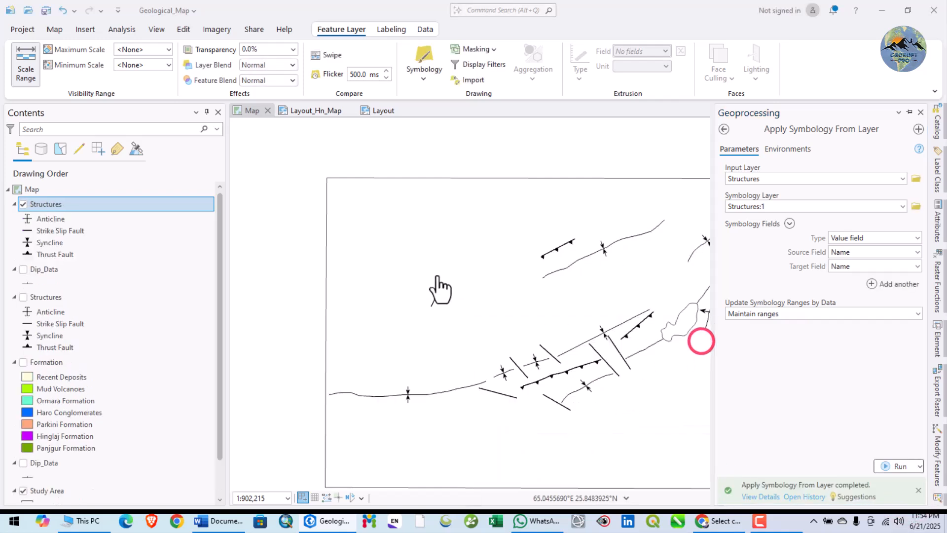
click(458, 274)
drag(452, 274, 466, 277)
scroll(443, 311, up, 2)
scroll(491, 320, down, 2)
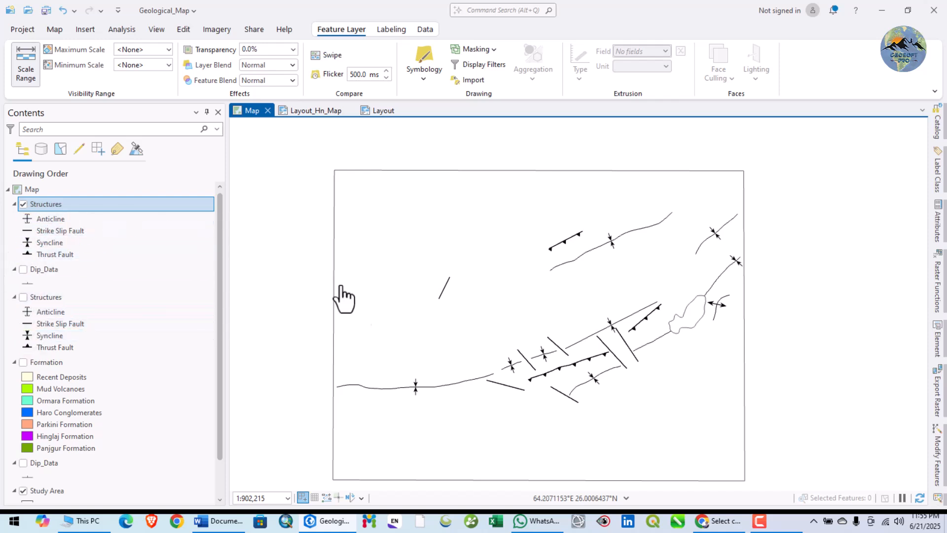
drag(470, 342, 488, 323)
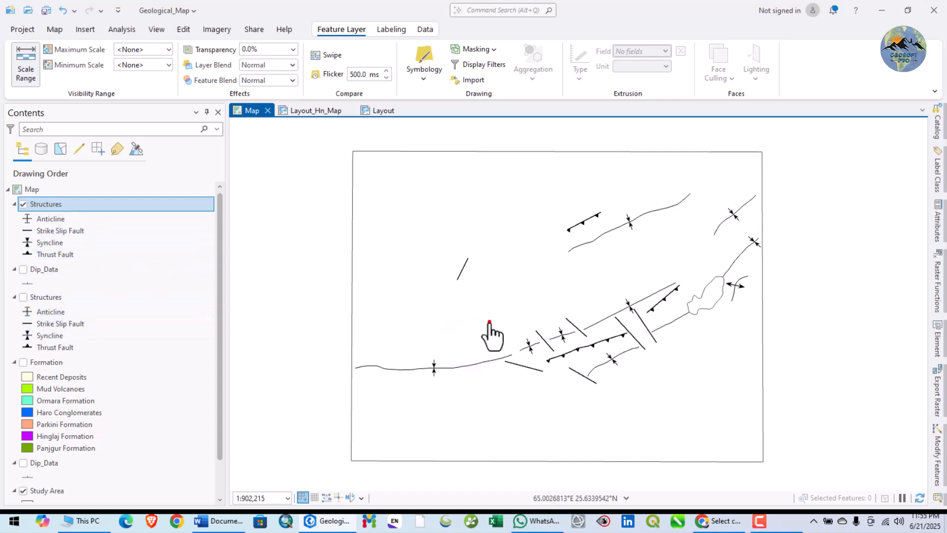
drag(490, 324, 474, 328)
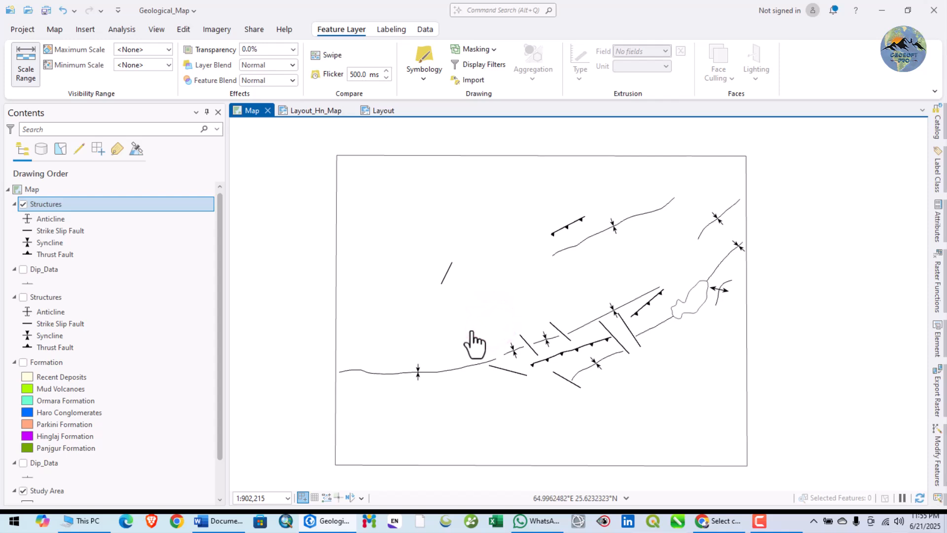